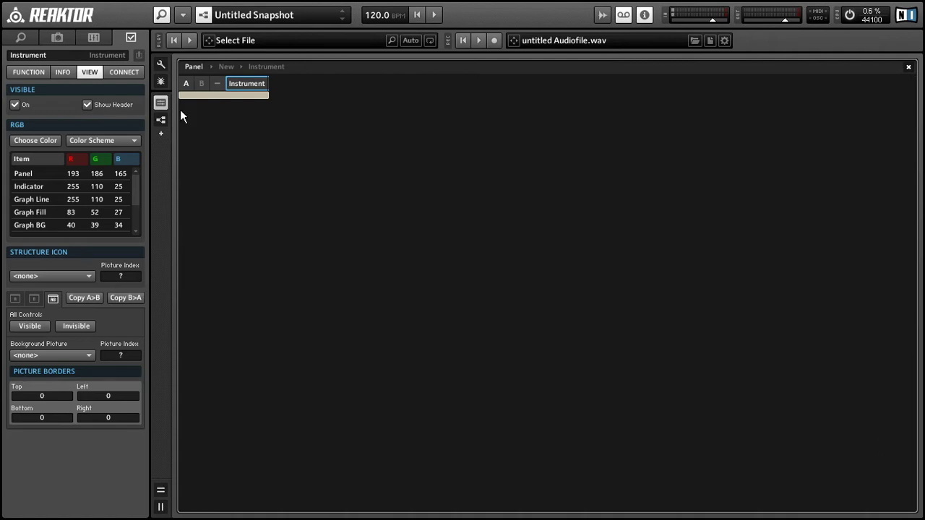
Insert a Grain Resynth sampler into the Instrument structure and shift the output modules right.
{"action": "double_click", "coordinate": [221, 92]}
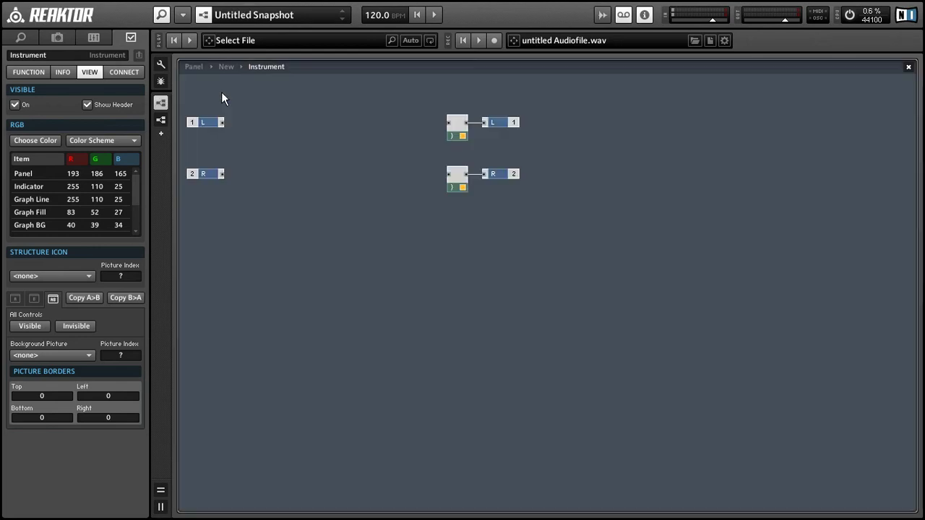
{"action": "right_click", "coordinate": [290, 115]}
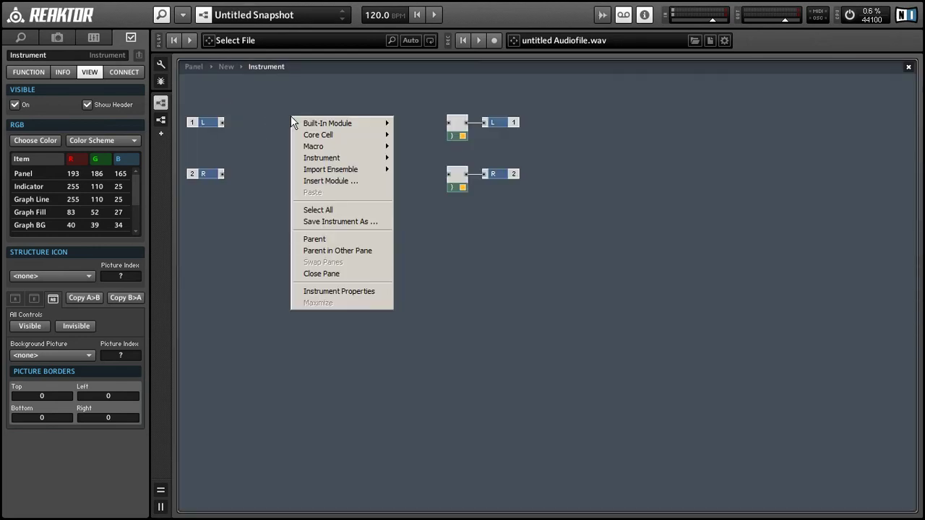
{"action": "mouse_move", "coordinate": [322, 123]}
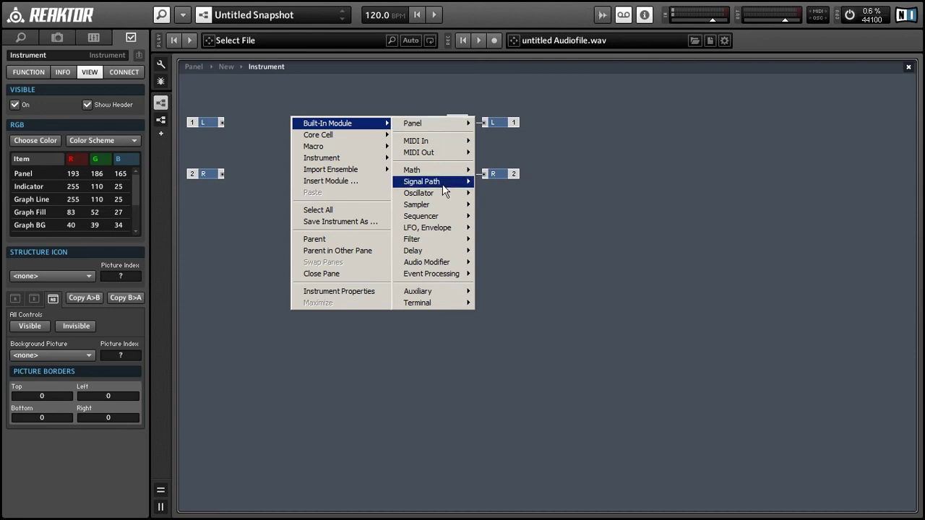
{"action": "mouse_move", "coordinate": [439, 206]}
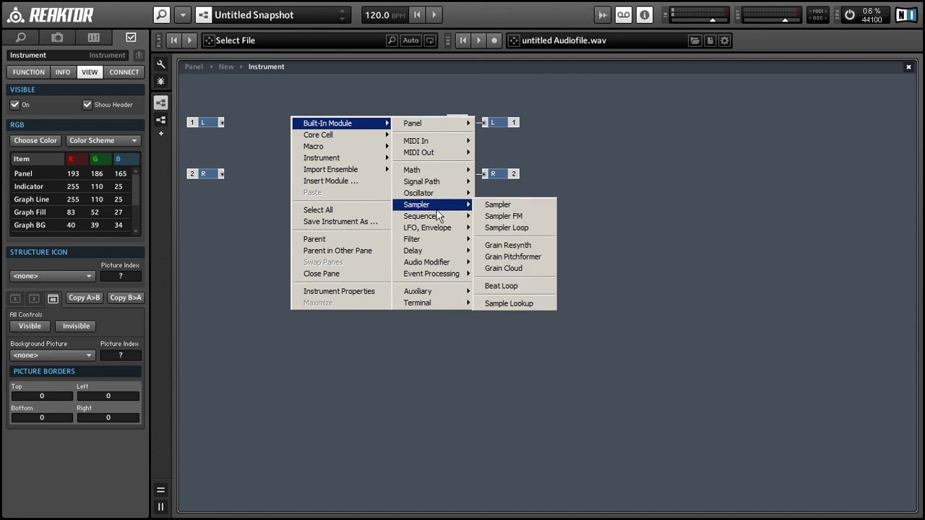
{"action": "left_click", "coordinate": [511, 246]}
{"action": "left_click_drag", "start_coordinate": [398, 110], "coordinate": [717, 194]}
{"action": "left_click", "coordinate": [557, 181]}
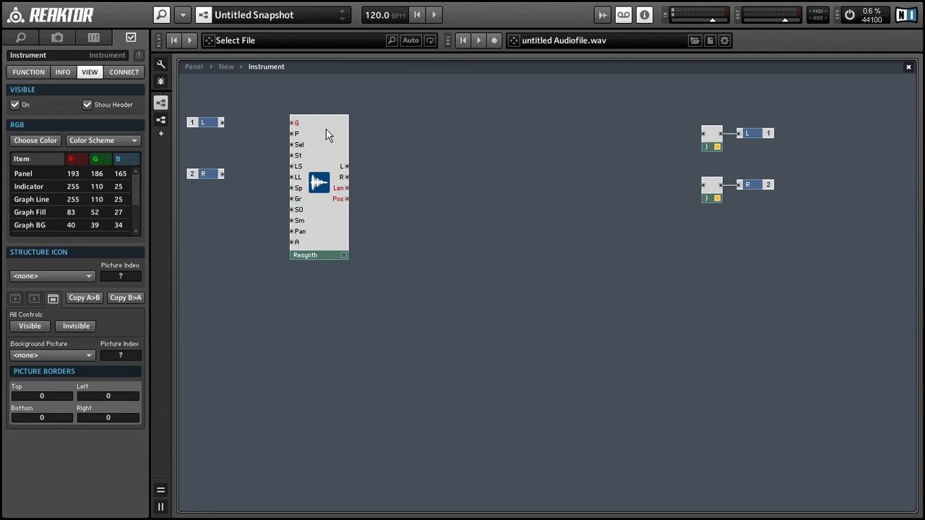
Move the Resynth right and wire a MIDI Gate module into its G input.
{"action": "left_click_drag", "start_coordinate": [325, 135], "coordinate": [494, 156]}
{"action": "right_click", "coordinate": [396, 138]}
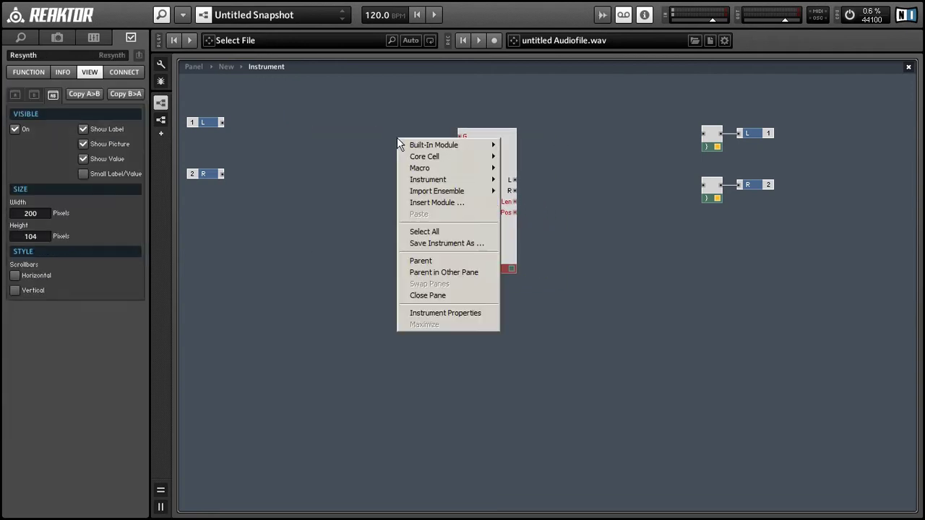
{"action": "mouse_move", "coordinate": [436, 148]}
{"action": "mouse_move", "coordinate": [547, 160]}
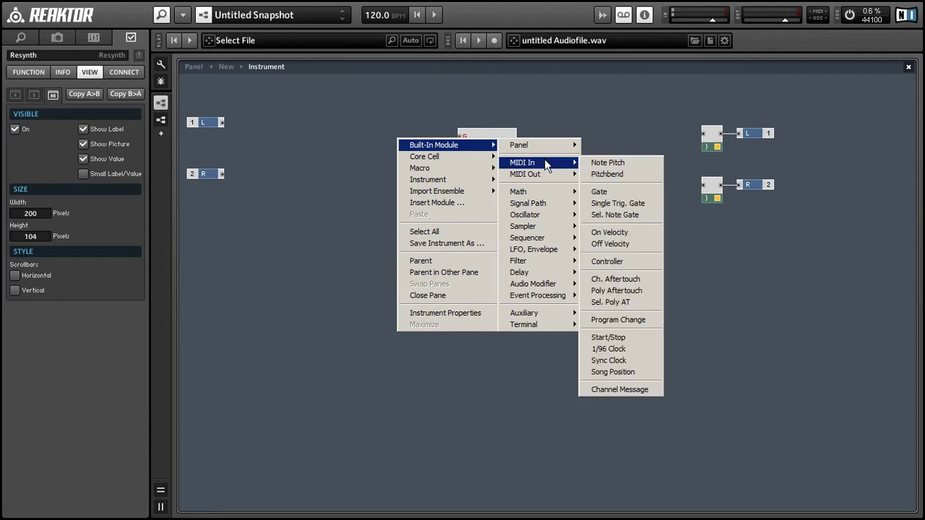
{"action": "left_click", "coordinate": [616, 191]}
{"action": "left_click_drag", "start_coordinate": [419, 137], "coordinate": [461, 136]}
{"action": "left_click", "coordinate": [447, 158]}
Feed the P input a constant of 0 and the Sel input a Select control.
{"action": "right_click", "coordinate": [461, 148]}
{"action": "left_click", "coordinate": [481, 165]}
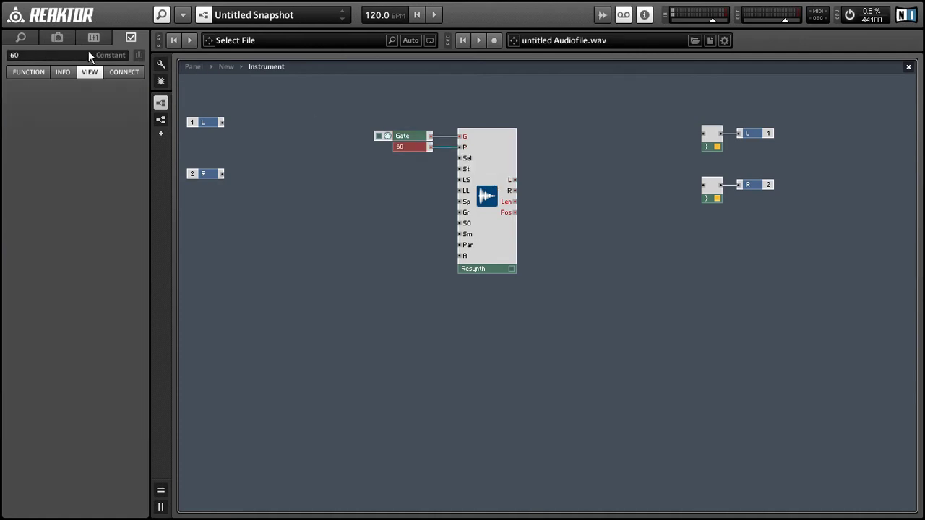
{"action": "left_click", "coordinate": [15, 56]}
{"action": "key", "text": "Return"}
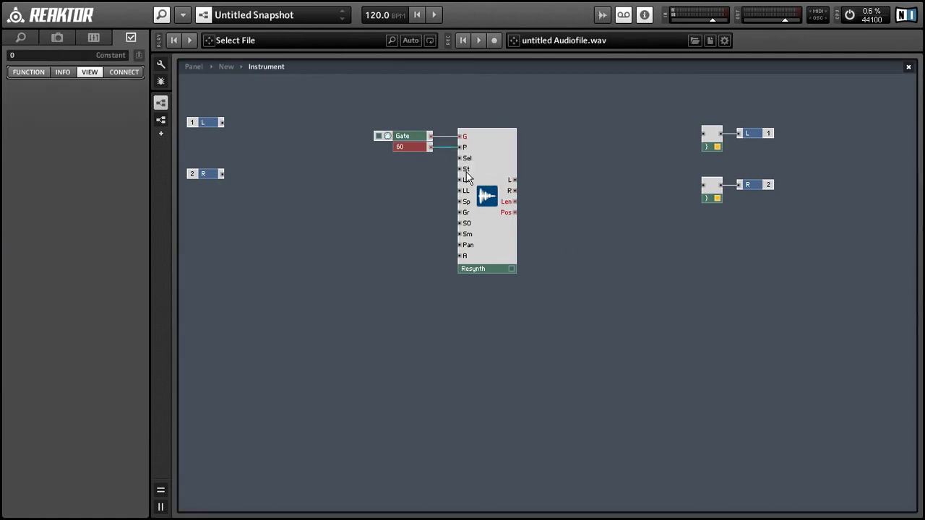
{"action": "left_click", "coordinate": [447, 150]}
{"action": "right_click", "coordinate": [467, 162]}
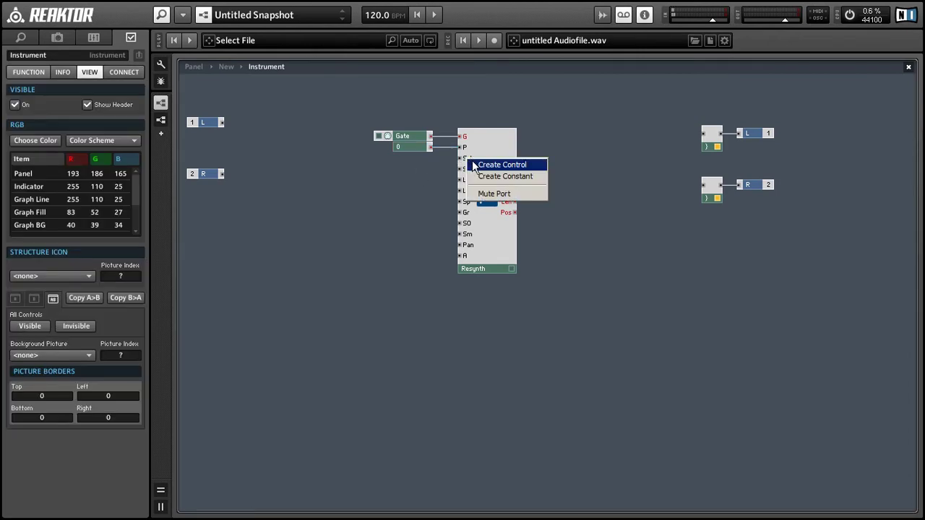
{"action": "left_click", "coordinate": [477, 165]}
{"action": "left_click_drag", "start_coordinate": [407, 162], "coordinate": [404, 159]}
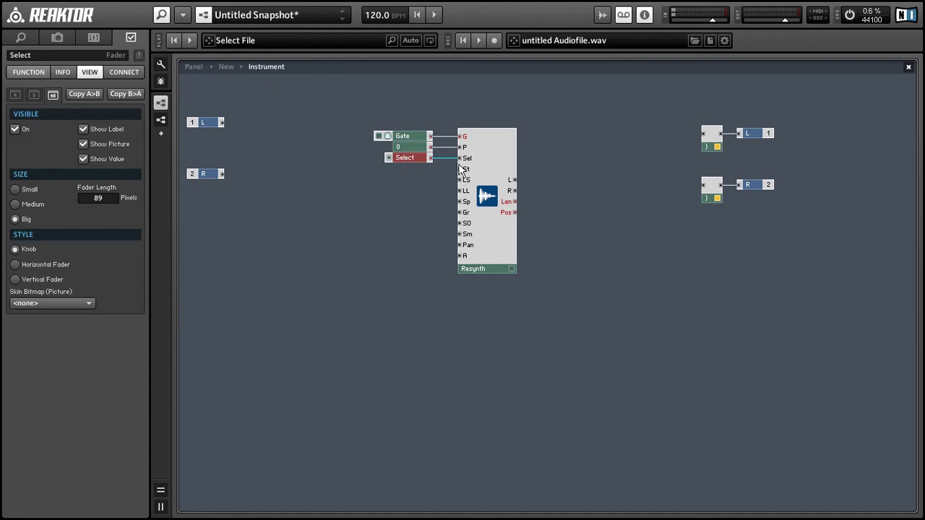
Add a constant of 40 feeding the Resynth's Gr input.
{"action": "mouse_move", "coordinate": [469, 207]}
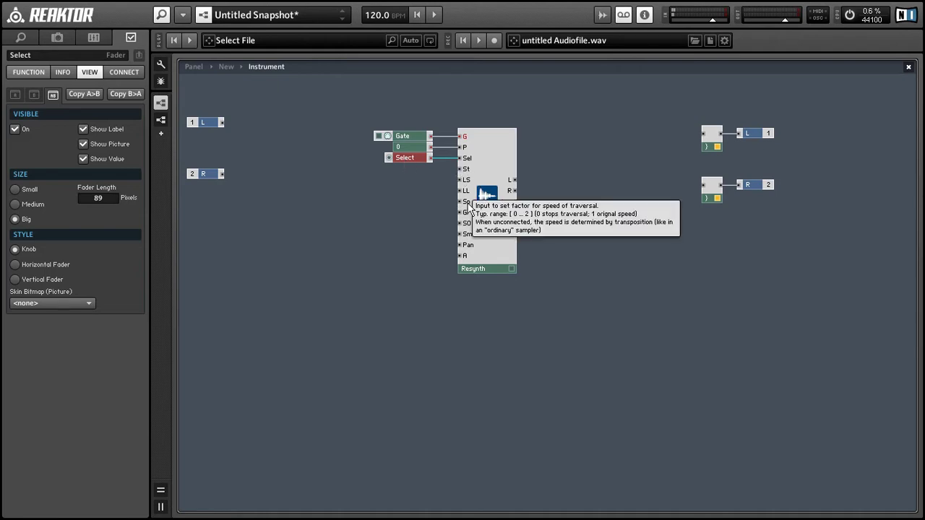
{"action": "right_click", "coordinate": [468, 213]}
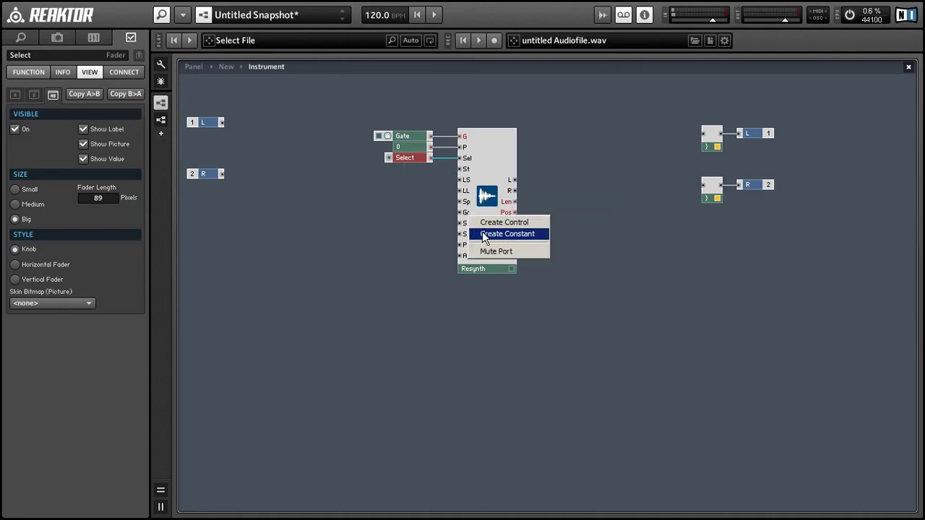
{"action": "left_click", "coordinate": [486, 237]}
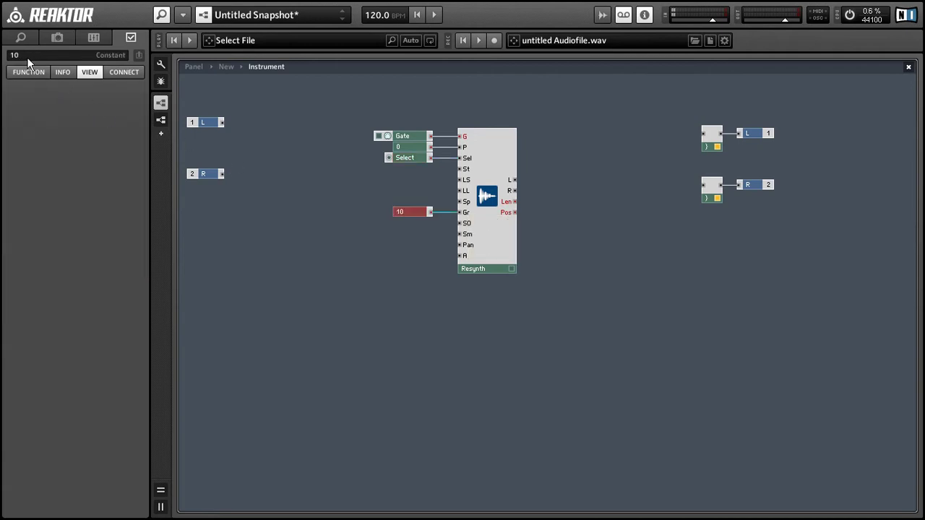
{"action": "left_click", "coordinate": [10, 55]}
{"action": "type", "text": "4"}
{"action": "left_click", "coordinate": [351, 196]}
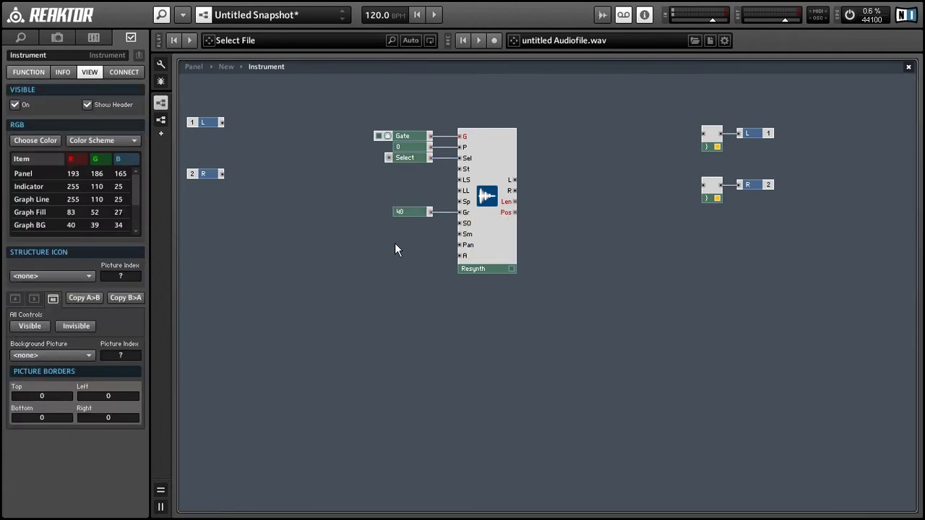
Feed the Sm input a 0.1 constant and wire existing sources into Pan and A.
{"action": "right_click", "coordinate": [469, 224]}
{"action": "left_click", "coordinate": [436, 244]}
{"action": "right_click", "coordinate": [461, 234]}
{"action": "left_click", "coordinate": [486, 253]}
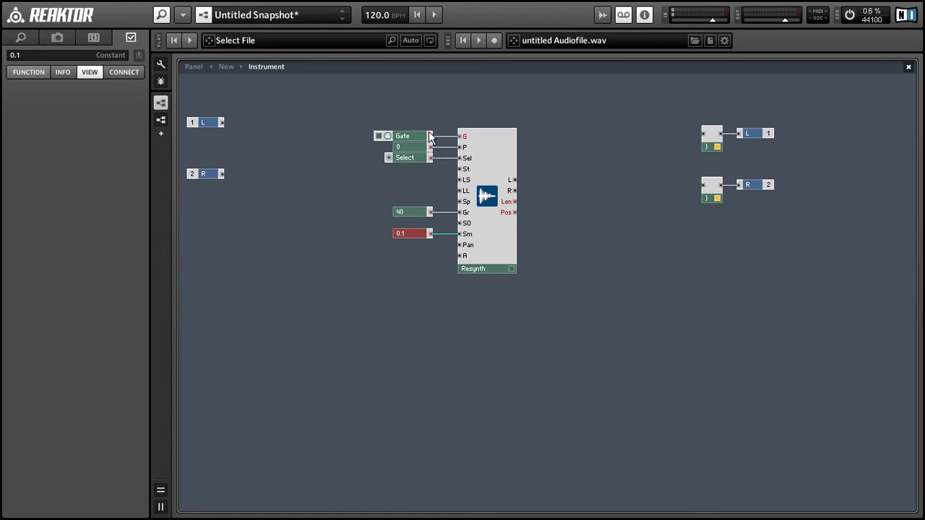
{"action": "left_click_drag", "start_coordinate": [431, 147], "coordinate": [460, 256]}
{"action": "left_click", "coordinate": [434, 282]}
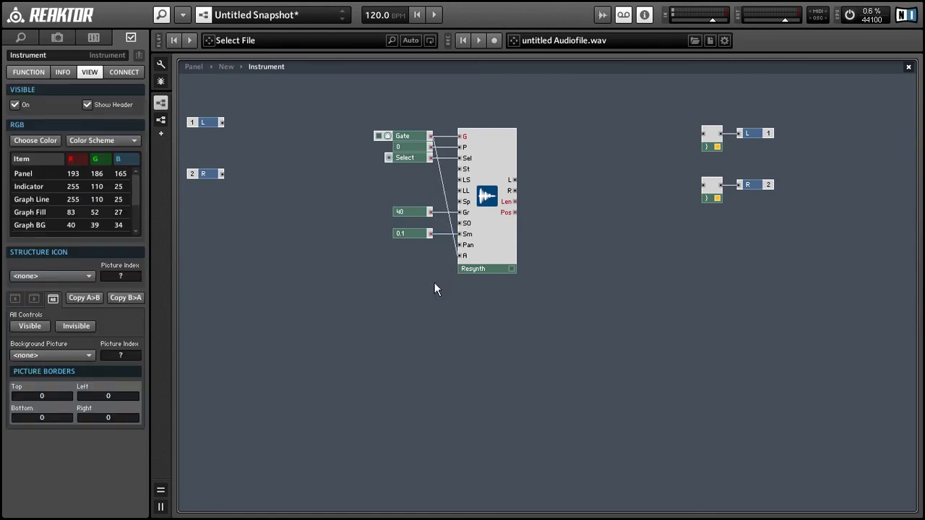
Wire the Resynth's L and R outputs to the combiners and arrange outputs L 1 and R 2 beside it.
{"action": "left_click_drag", "start_coordinate": [514, 179], "coordinate": [717, 135]}
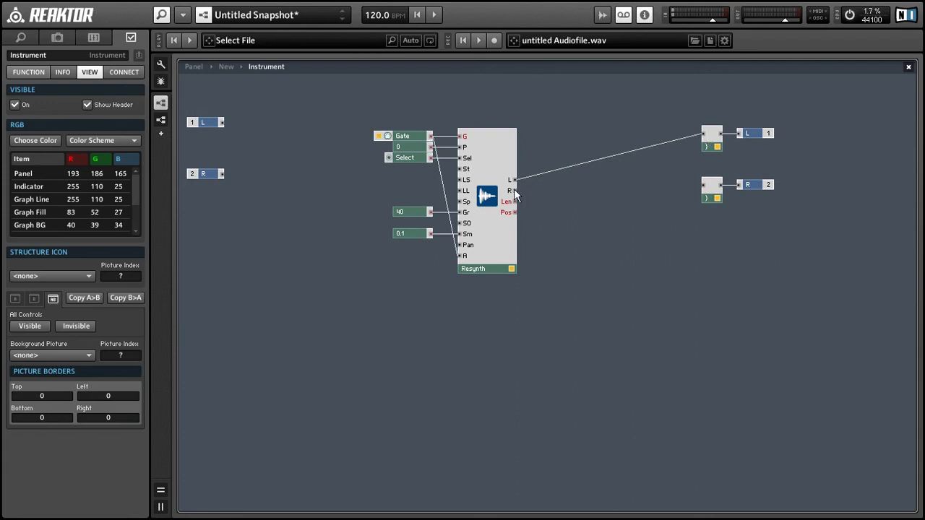
{"action": "left_click_drag", "start_coordinate": [514, 190], "coordinate": [718, 199]}
{"action": "left_click_drag", "start_coordinate": [681, 102], "coordinate": [755, 145]}
{"action": "left_click_drag", "start_coordinate": [713, 140], "coordinate": [549, 194]}
{"action": "left_click", "coordinate": [684, 153]}
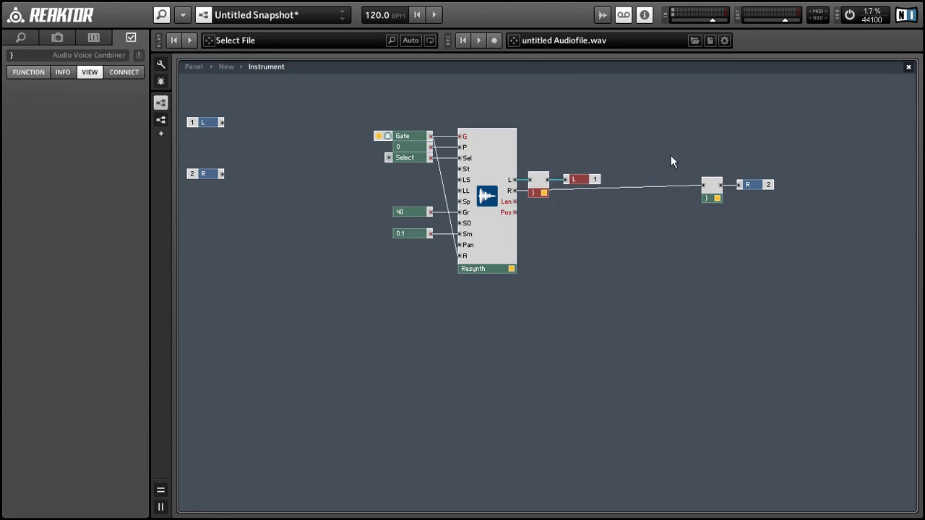
{"action": "left_click_drag", "start_coordinate": [671, 155], "coordinate": [634, 185]}
{"action": "left_click", "coordinate": [623, 215]}
{"action": "left_click", "coordinate": [620, 215]}
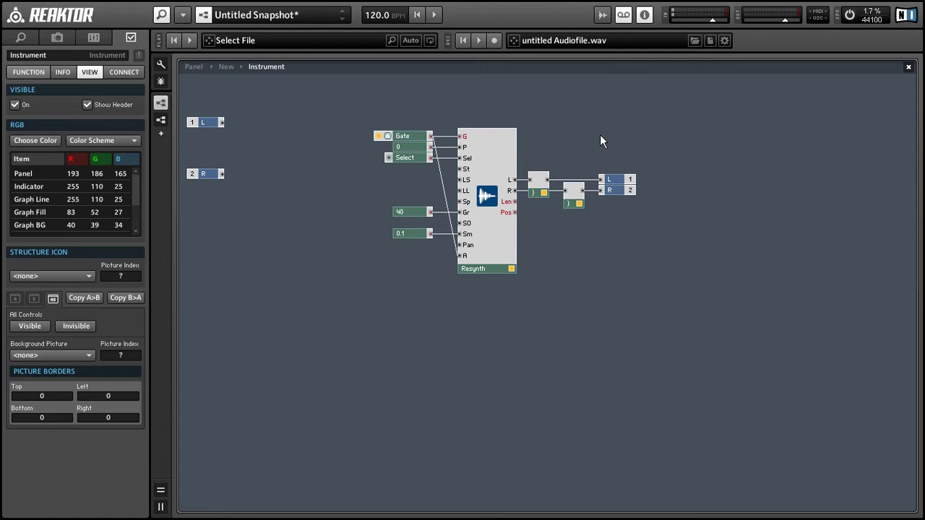
Merge-import the mapA sample map into the Resynth's sample map editor.
{"action": "left_click", "coordinate": [581, 43]}
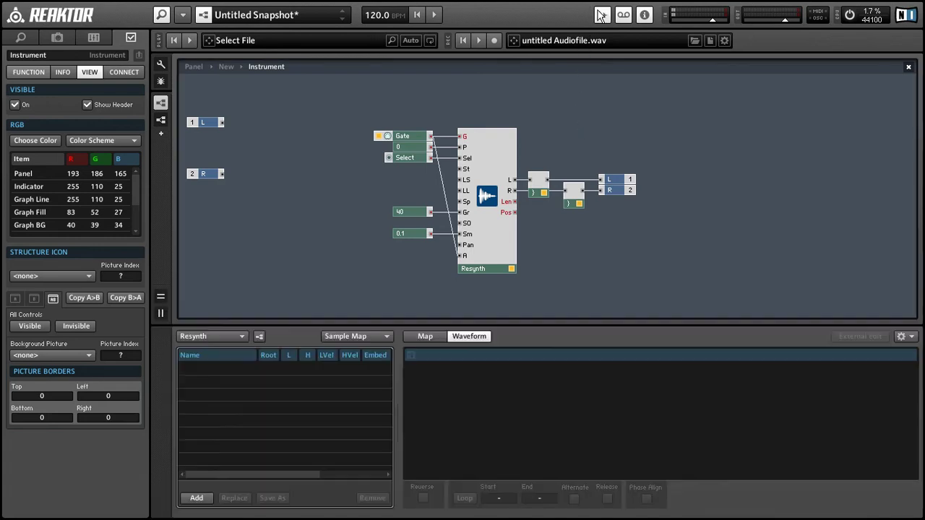
{"action": "left_click", "coordinate": [345, 335]}
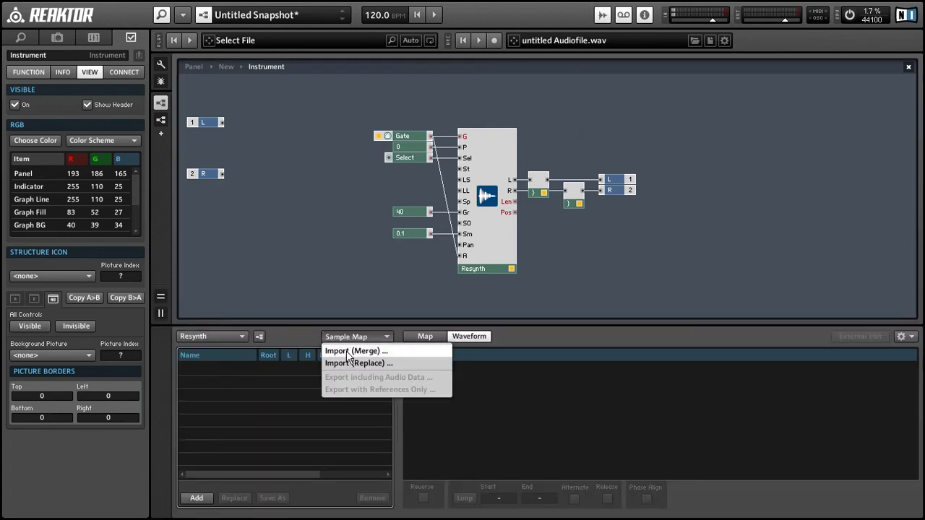
{"action": "left_click", "coordinate": [350, 352]}
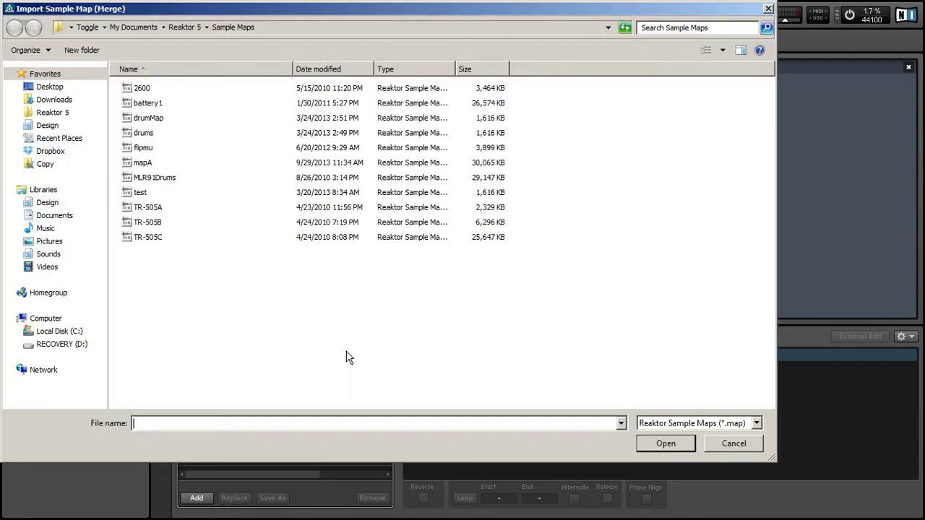
{"action": "left_click", "coordinate": [135, 164]}
{"action": "double_click", "coordinate": [135, 163]}
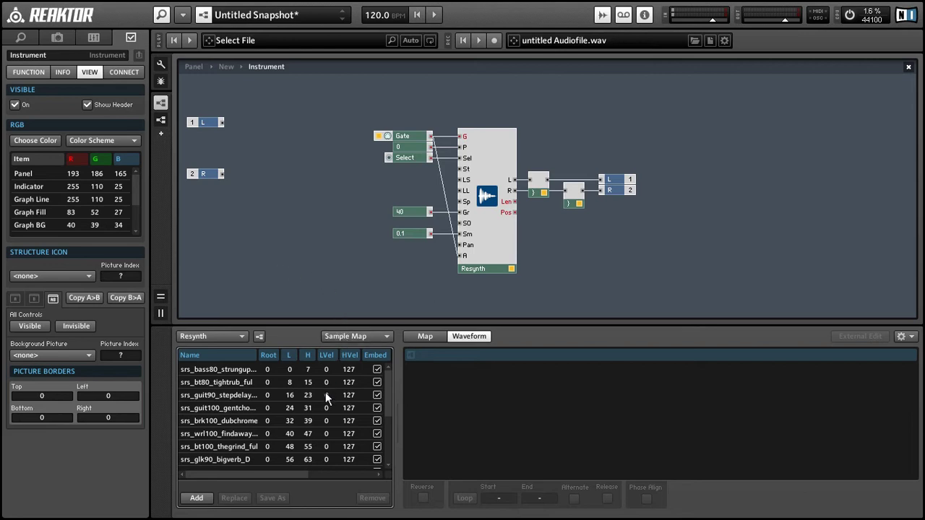
{"action": "scroll", "coordinate": [325, 405], "scroll_direction": "down", "scroll_amount": 4}
{"action": "scroll", "coordinate": [328, 400], "scroll_direction": "down", "scroll_amount": 1}
{"action": "scroll", "coordinate": [325, 398], "scroll_direction": "up", "scroll_amount": 5}
Show the srs_guit100_gentchorus_E sample's waveform with Loop switched on.
{"action": "left_click", "coordinate": [260, 369]}
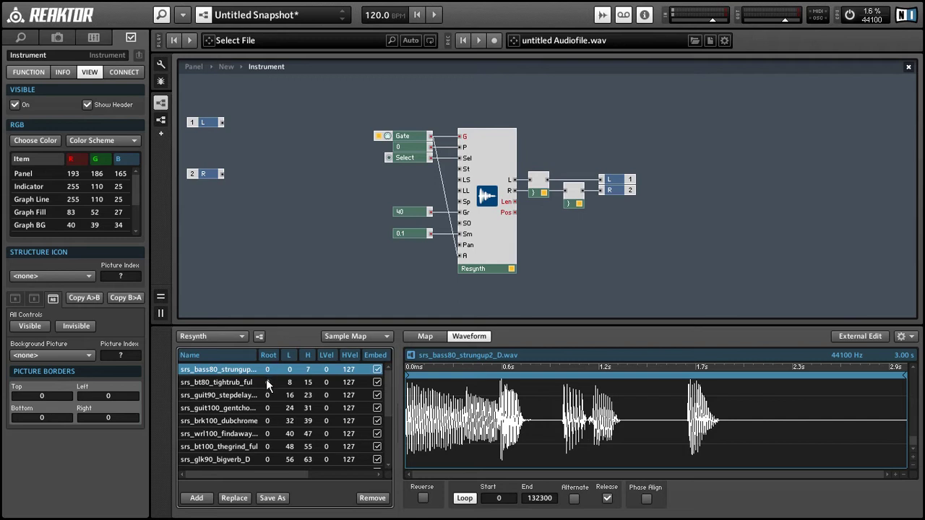
{"action": "left_click", "coordinate": [266, 395]}
{"action": "left_click", "coordinate": [266, 409]}
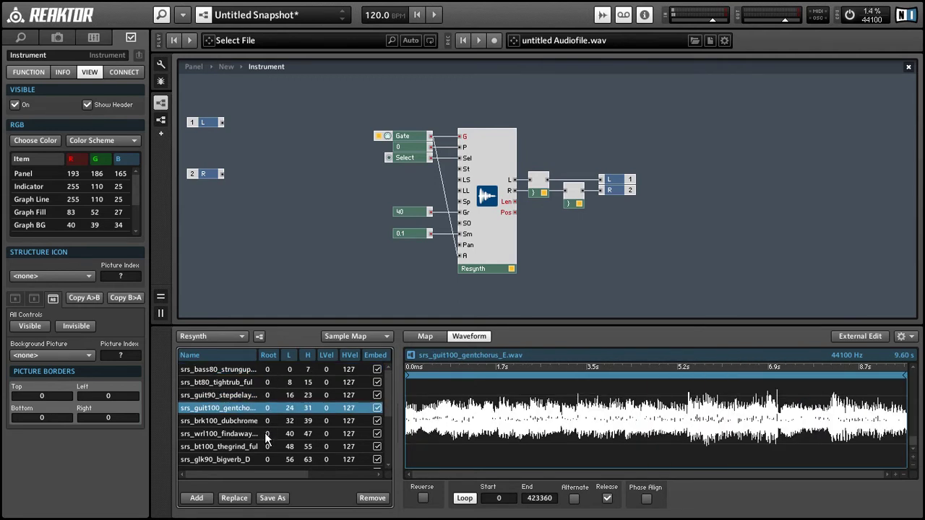
{"action": "left_click", "coordinate": [466, 499]}
{"action": "left_click", "coordinate": [401, 147]}
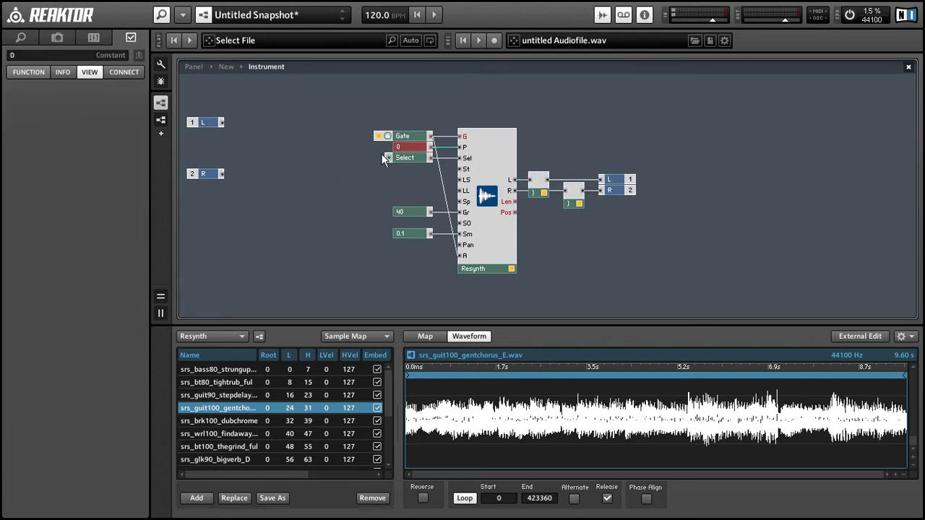
On the panel, move the Select knob beside the waveform and hide the display's Resynth label.
{"action": "left_click", "coordinate": [353, 214]}
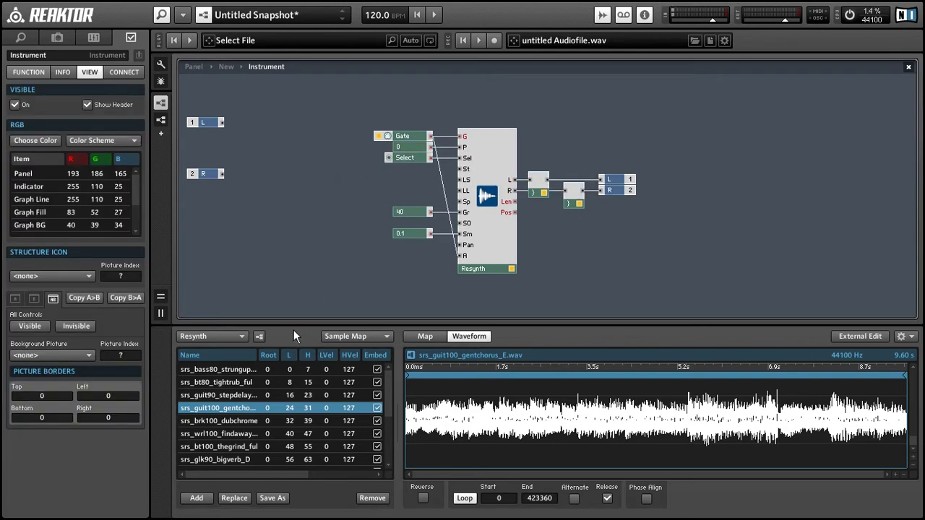
{"action": "left_click", "coordinate": [193, 66]}
{"action": "left_click", "coordinate": [161, 63]}
{"action": "left_click_drag", "start_coordinate": [198, 117], "coordinate": [343, 128]}
{"action": "left_click", "coordinate": [304, 138]}
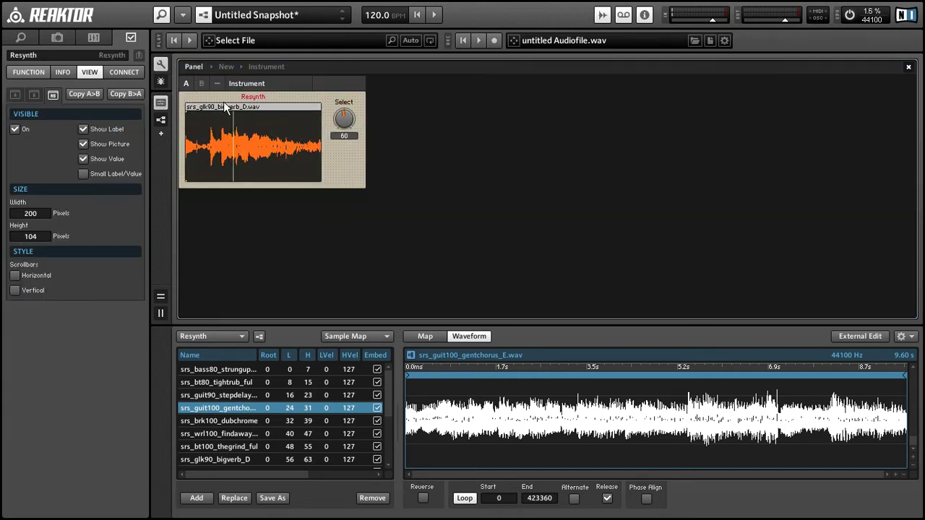
{"action": "left_click", "coordinate": [85, 128]}
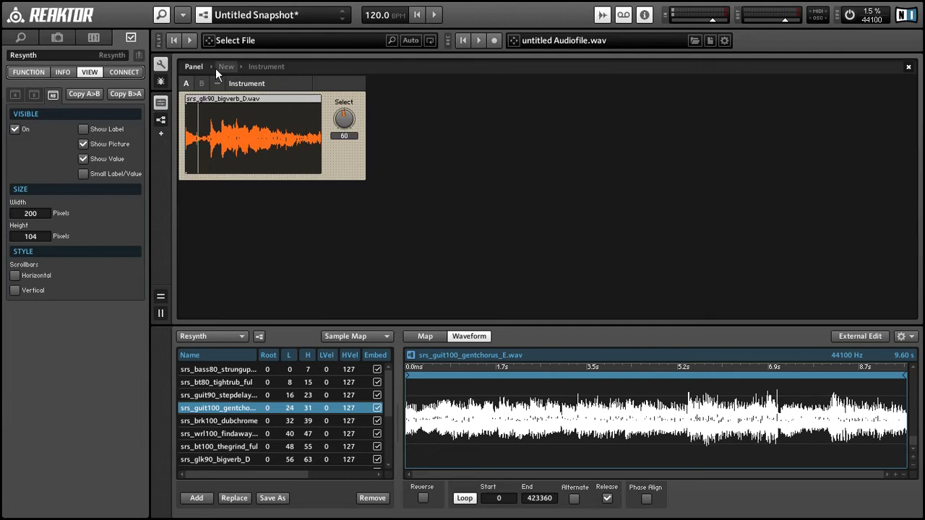
Close the sample map pane, leave panel editing, and nudge the control modules right in the structure.
{"action": "left_click", "coordinate": [161, 102]}
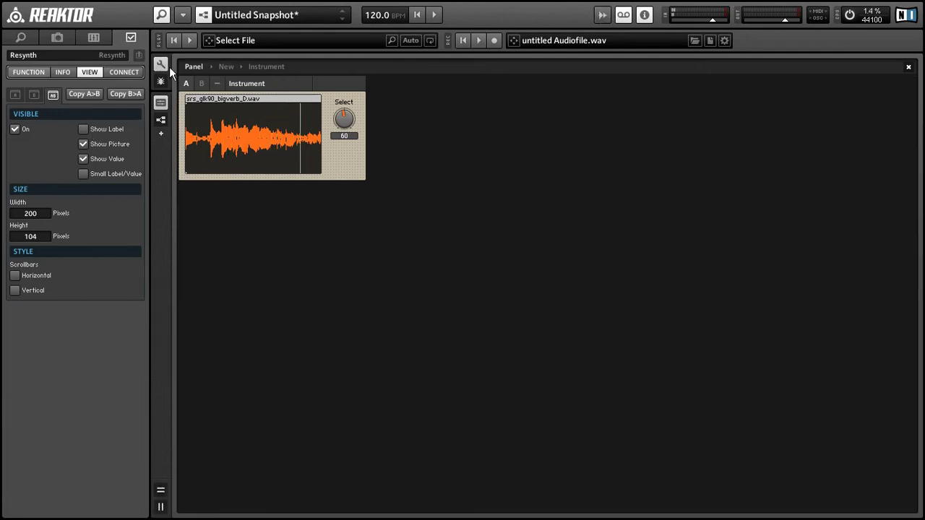
{"action": "left_click", "coordinate": [161, 64]}
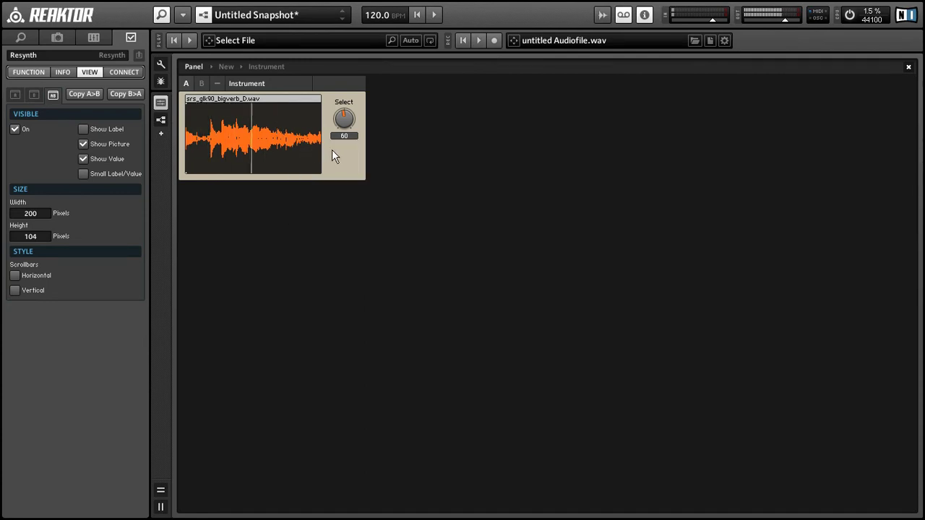
{"action": "key", "text": "F6"}
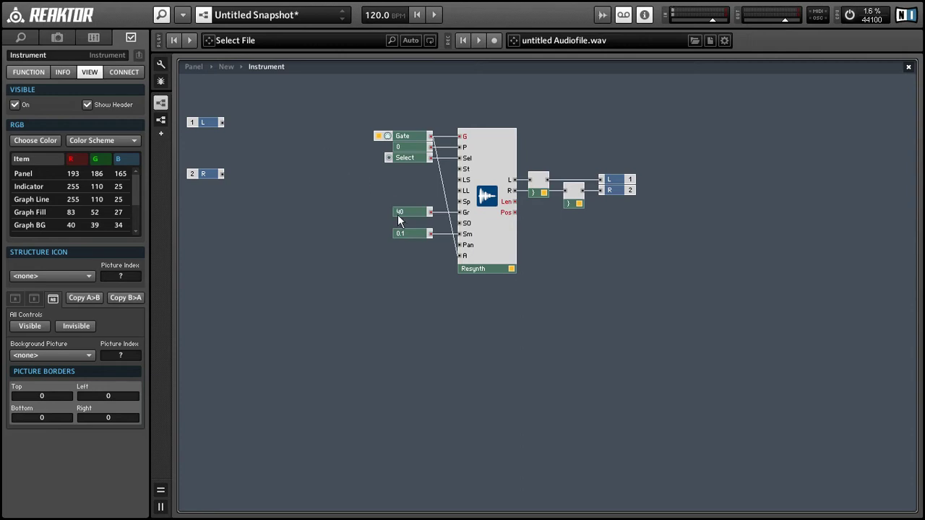
{"action": "left_click_drag", "start_coordinate": [402, 229], "coordinate": [409, 137]}
{"action": "left_click", "coordinate": [408, 152]}
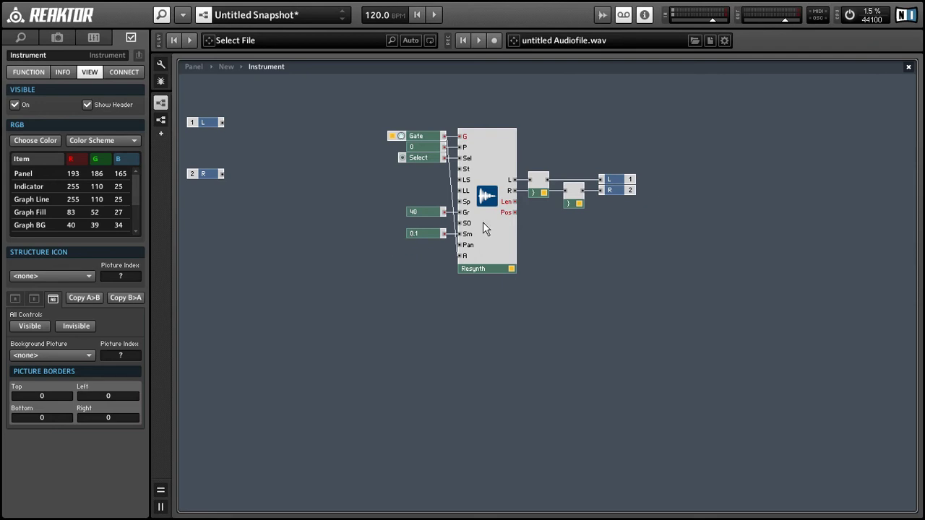
Insert a Divide module taking Len on its top input and a constant 16 as divisor.
{"action": "right_click", "coordinate": [677, 191]}
{"action": "mouse_move", "coordinate": [685, 198]}
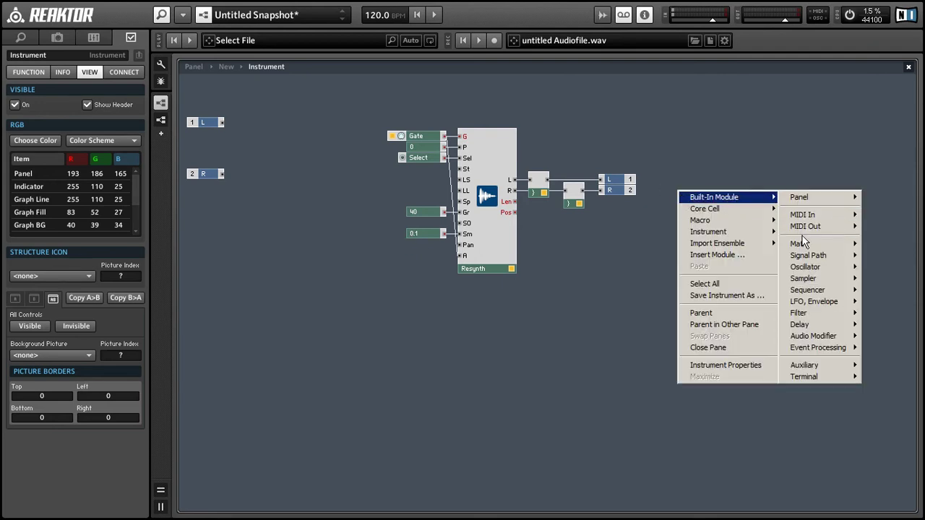
{"action": "mouse_move", "coordinate": [802, 244]}
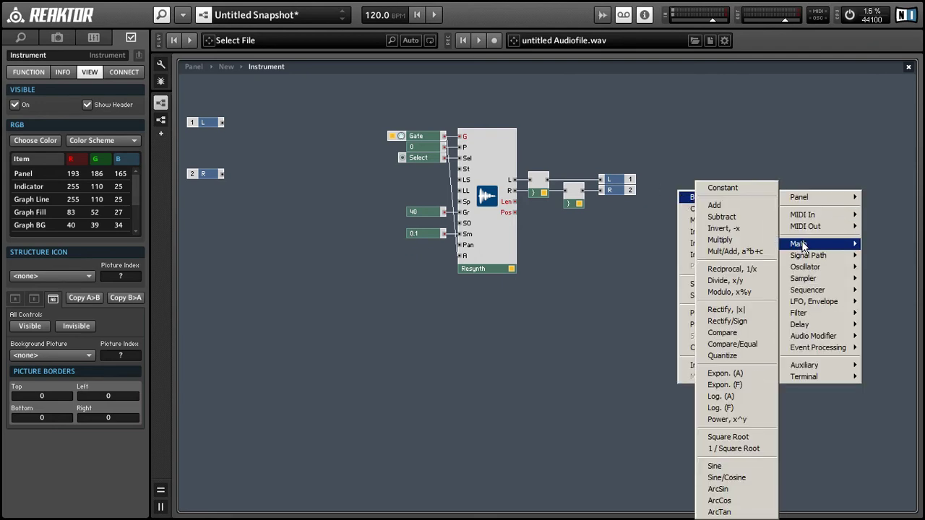
{"action": "left_click", "coordinate": [759, 281]}
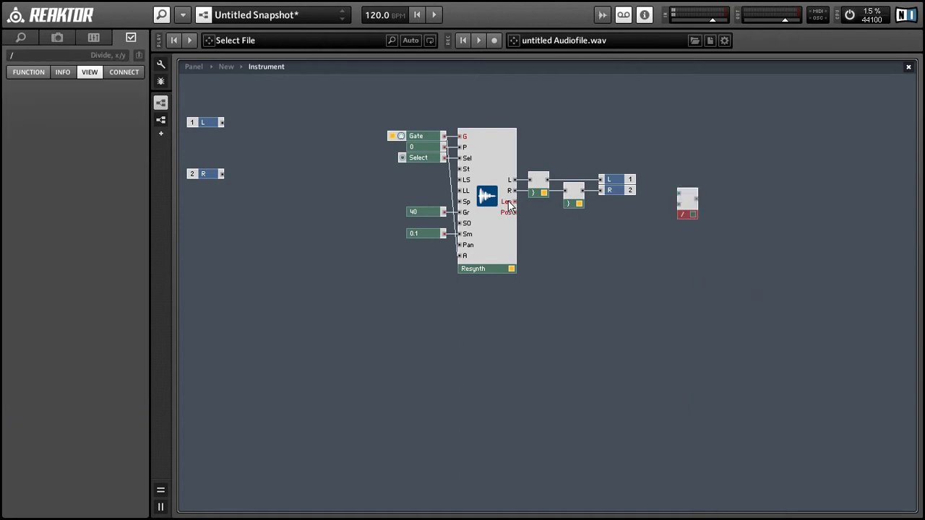
{"action": "left_click_drag", "start_coordinate": [514, 202], "coordinate": [616, 254]}
{"action": "right_click", "coordinate": [612, 251]}
{"action": "left_click", "coordinate": [626, 269]}
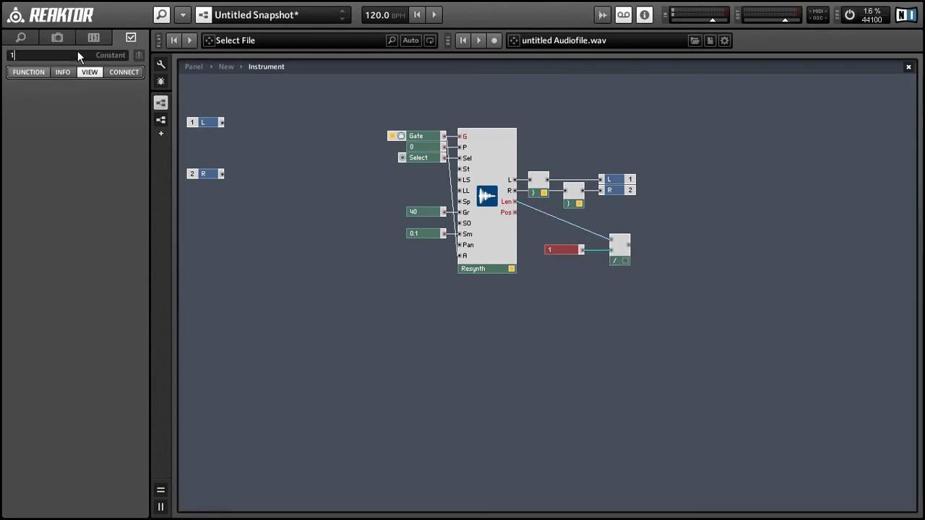
{"action": "type", "text": "6"}
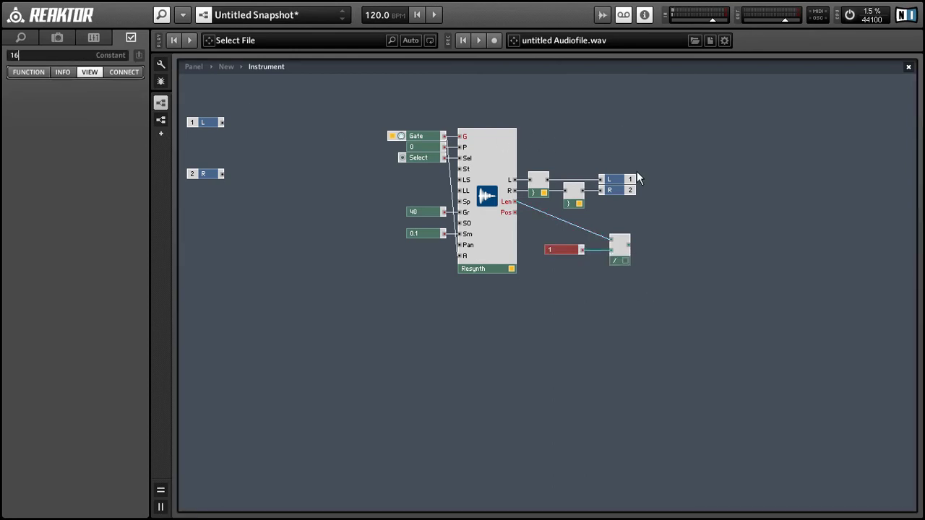
{"action": "left_click_drag", "start_coordinate": [654, 210], "coordinate": [548, 170]}
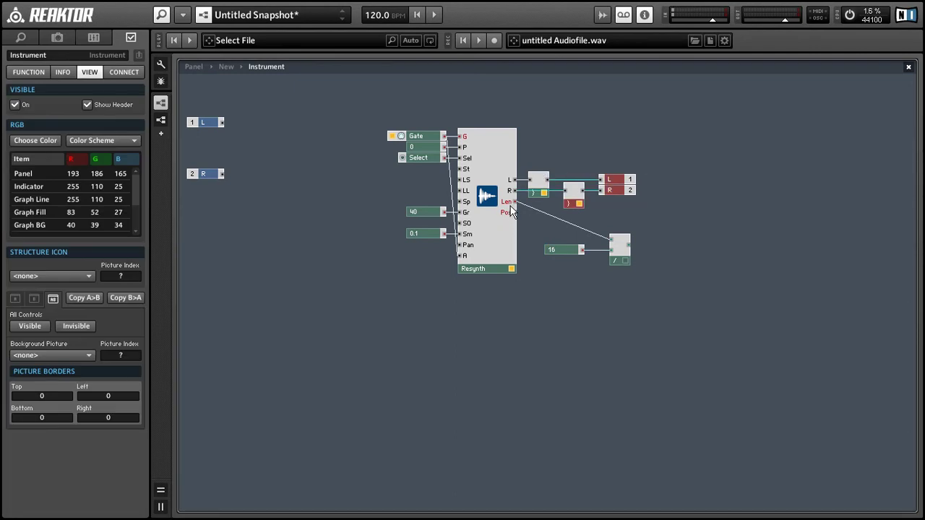
Insert a Modulo module beside the divider with the Resynth's Pos output wired to A.
{"action": "mouse_move", "coordinate": [517, 216]}
{"action": "right_click", "coordinate": [683, 168]}
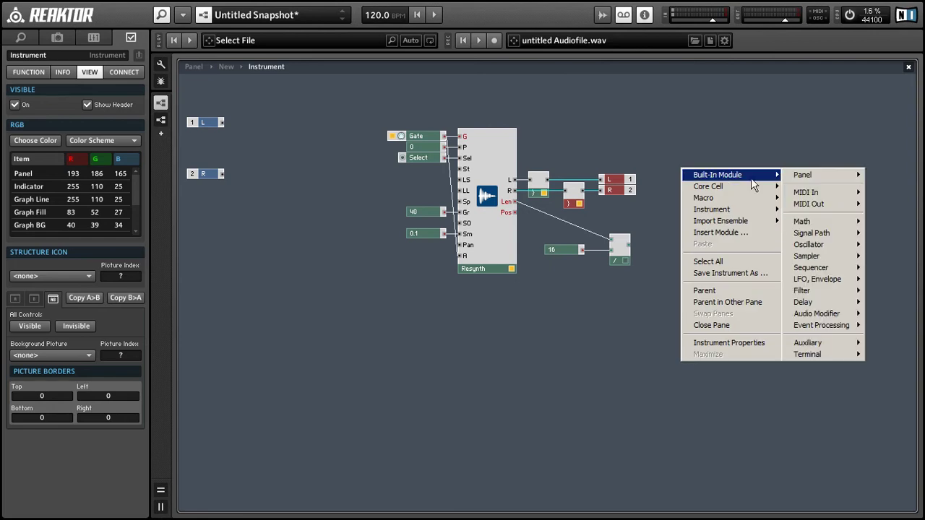
{"action": "mouse_move", "coordinate": [723, 175]}
{"action": "mouse_move", "coordinate": [835, 222]}
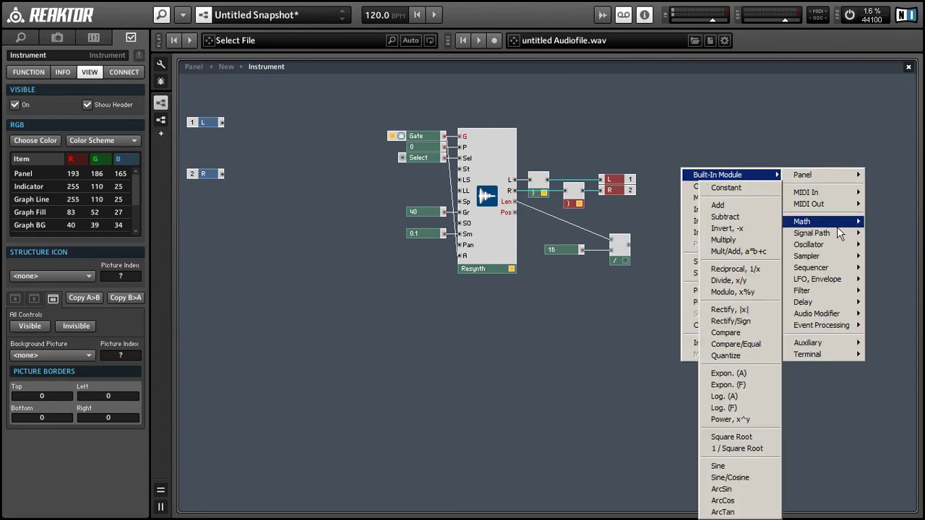
{"action": "left_click", "coordinate": [744, 292]}
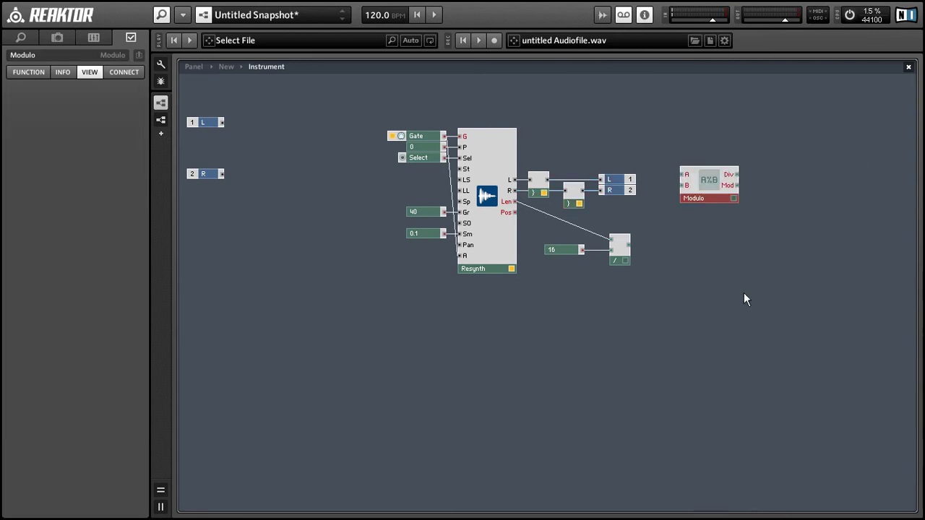
{"action": "left_click_drag", "start_coordinate": [703, 186], "coordinate": [677, 253]}
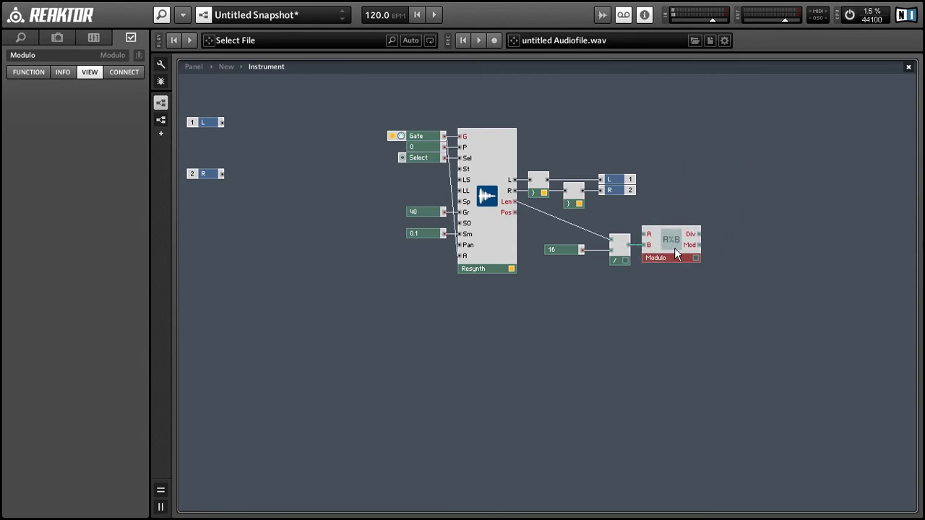
{"action": "left_click_drag", "start_coordinate": [511, 213], "coordinate": [682, 237]}
{"action": "left_click", "coordinate": [568, 239]}
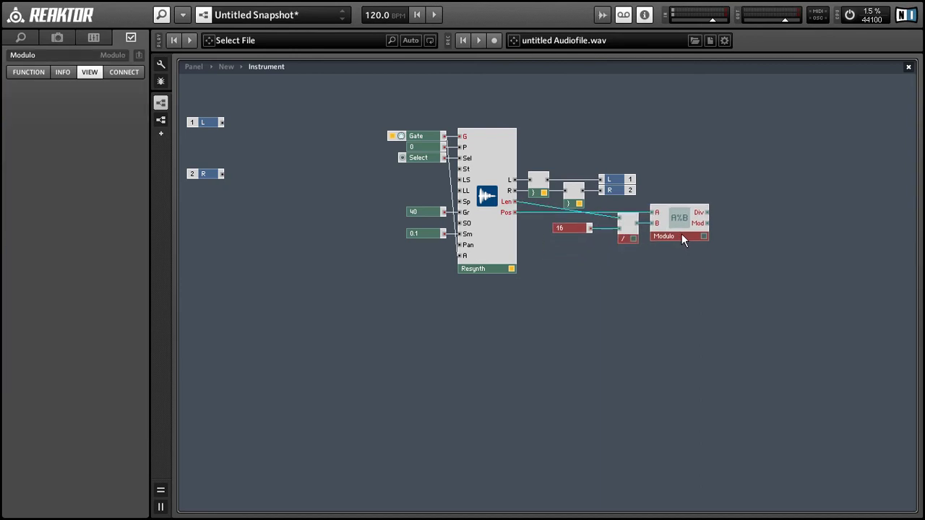
Tidy the divider, Modulo and 16 constant, then shift the whole structure left.
{"action": "left_click", "coordinate": [635, 253]}
{"action": "left_click_drag", "start_coordinate": [570, 229], "coordinate": [589, 232]}
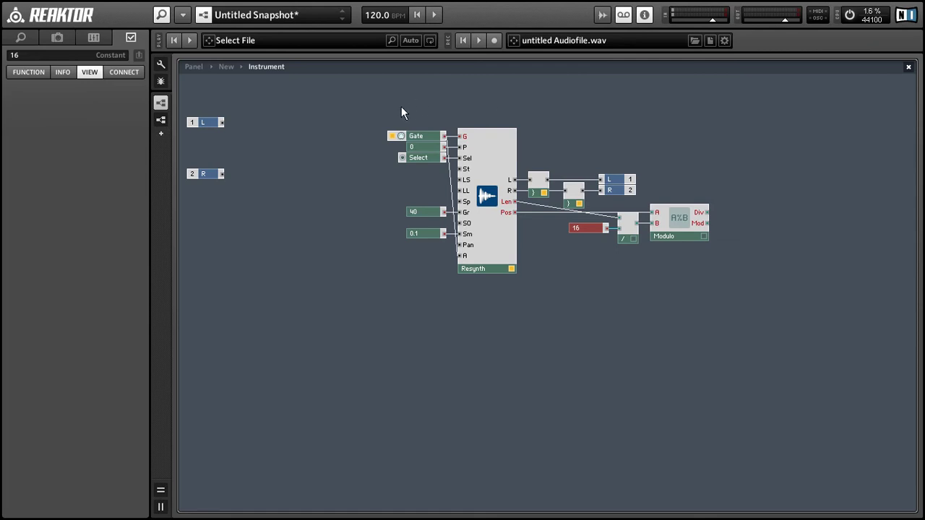
{"action": "left_click_drag", "start_coordinate": [396, 115], "coordinate": [884, 349]}
{"action": "left_click_drag", "start_coordinate": [502, 253], "coordinate": [385, 248]}
Insert an Event Table module and set its size to 16 by 1.
{"action": "left_click", "coordinate": [574, 258]}
{"action": "right_click", "coordinate": [660, 157]}
{"action": "mouse_move", "coordinate": [668, 162]}
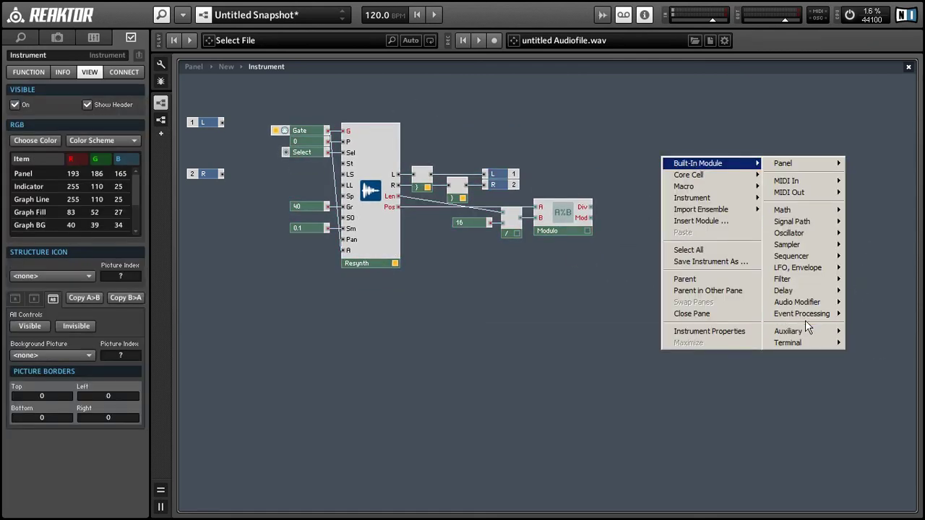
{"action": "mouse_move", "coordinate": [807, 315]}
{"action": "left_click", "coordinate": [750, 315]}
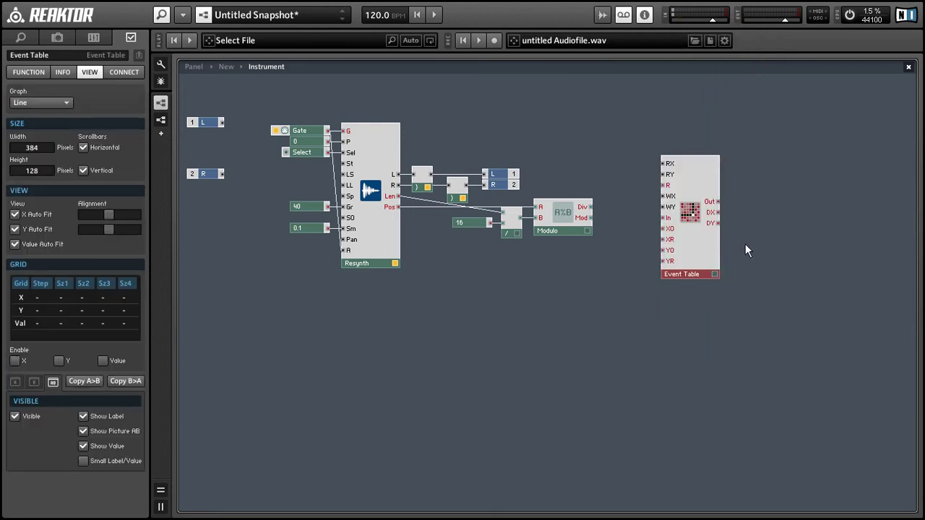
{"action": "mouse_move", "coordinate": [688, 232]}
{"action": "left_click", "coordinate": [21, 72]}
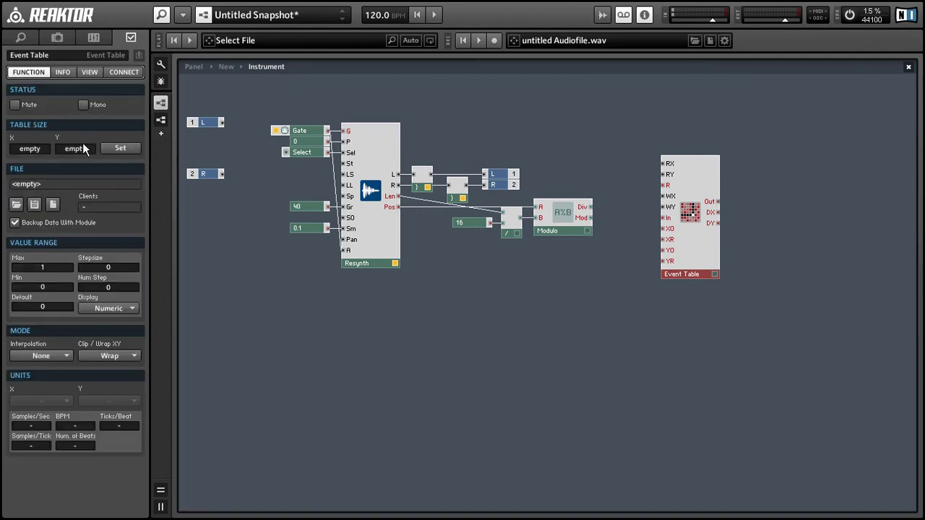
{"action": "left_click", "coordinate": [115, 148]}
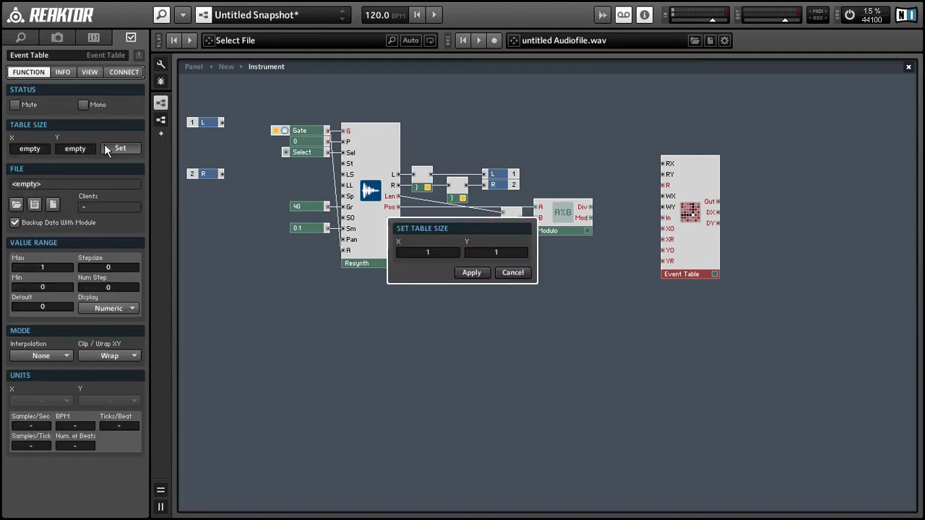
{"action": "left_click", "coordinate": [443, 253]}
{"action": "left_click", "coordinate": [461, 272]}
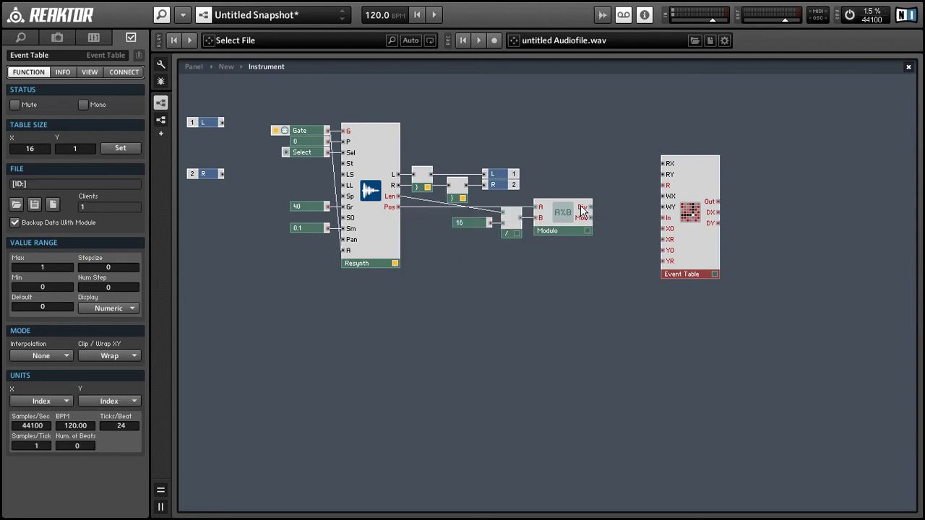
Feed Modulo's Div output into the table's RX and its output into the Resynth's Sp input.
{"action": "left_click_drag", "start_coordinate": [591, 207], "coordinate": [636, 202]}
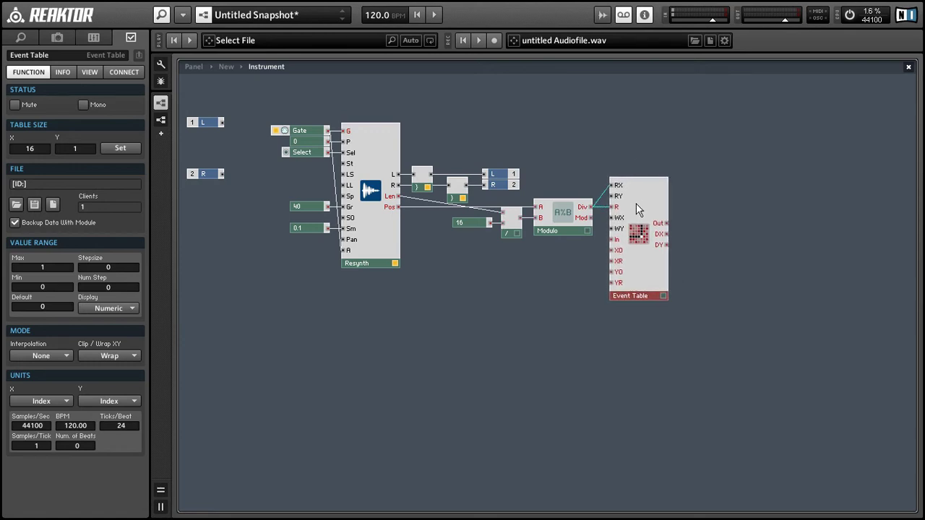
{"action": "left_click_drag", "start_coordinate": [634, 204], "coordinate": [632, 204]}
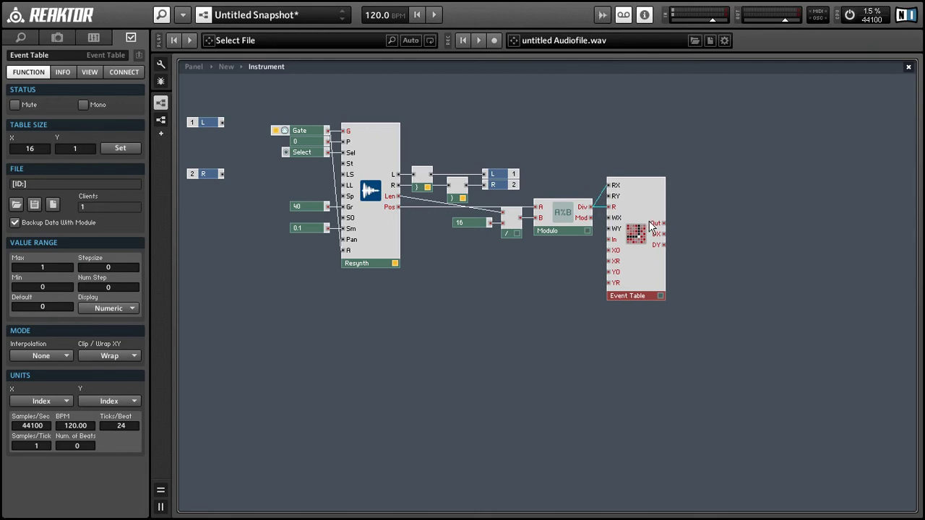
{"action": "left_click_drag", "start_coordinate": [662, 228], "coordinate": [350, 200]}
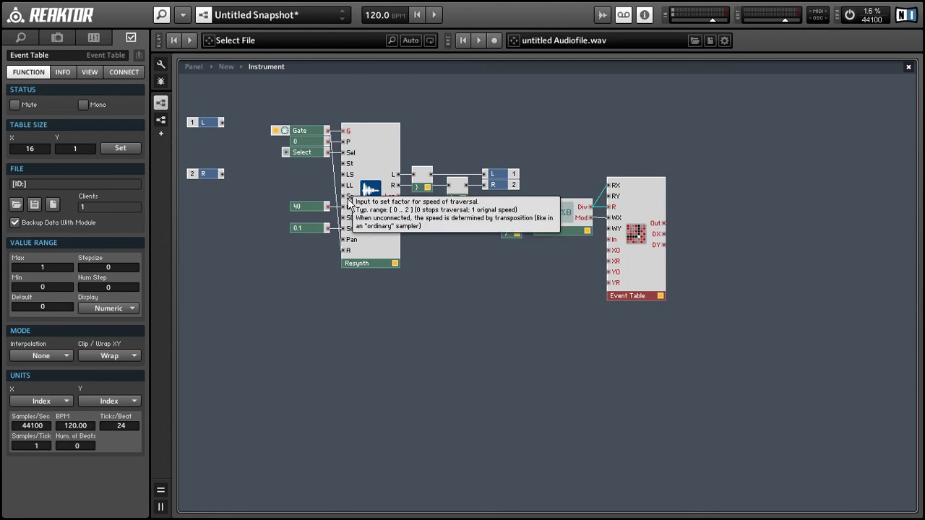
Replace the table's name 'Event Table' with 'Speed'.
{"action": "left_click", "coordinate": [52, 55]}
{"action": "left_click_drag", "start_coordinate": [51, 55], "coordinate": [5, 57]}
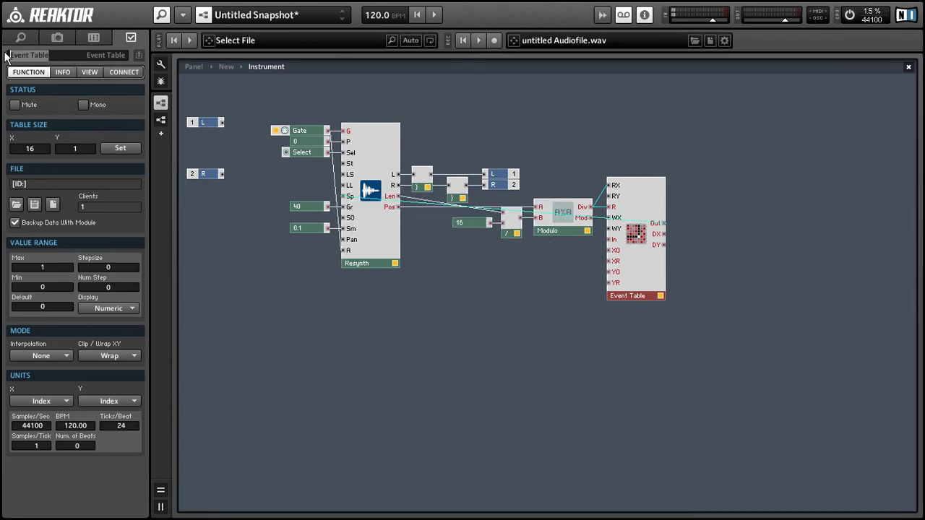
{"action": "type", "text": "Speed"}
{"action": "key", "text": "Return"}
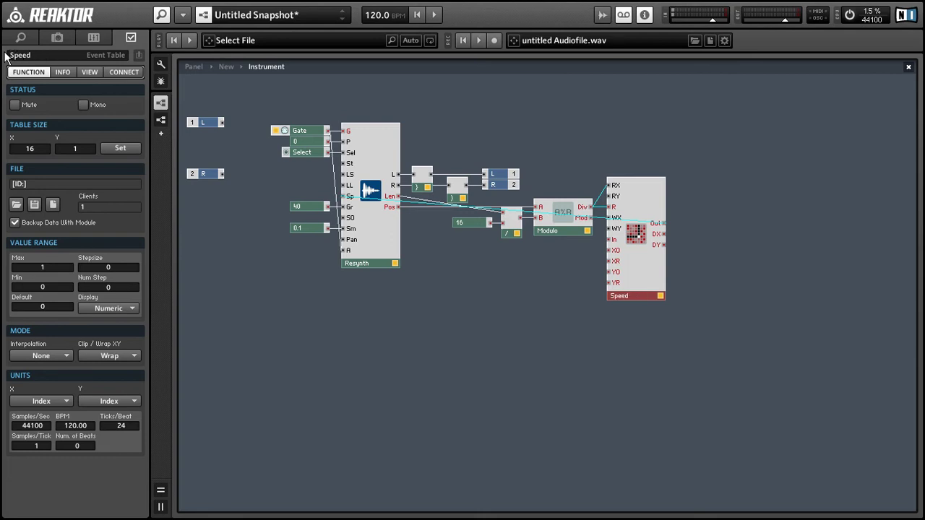
Place the Speed table directly below the sample waveform on the panel.
{"action": "left_click", "coordinate": [203, 65]}
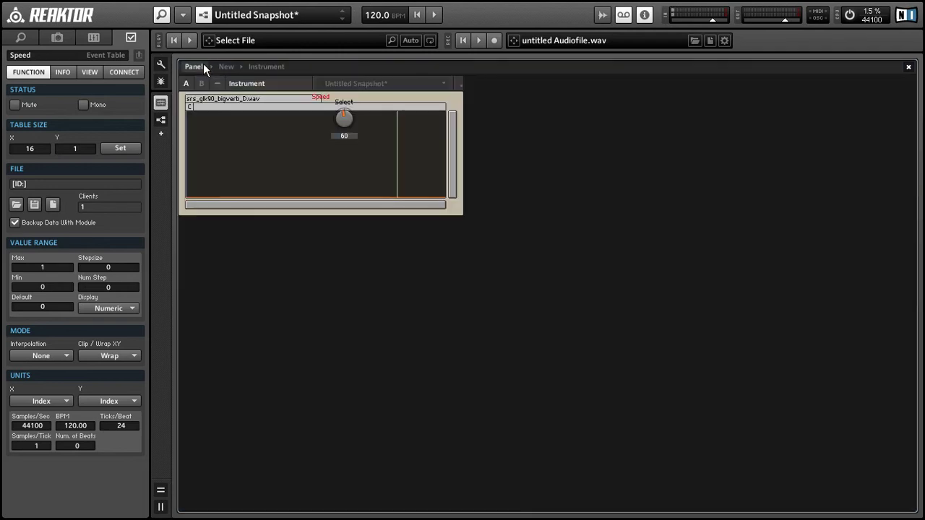
{"action": "left_click", "coordinate": [162, 65]}
{"action": "left_click_drag", "start_coordinate": [216, 118], "coordinate": [223, 193]}
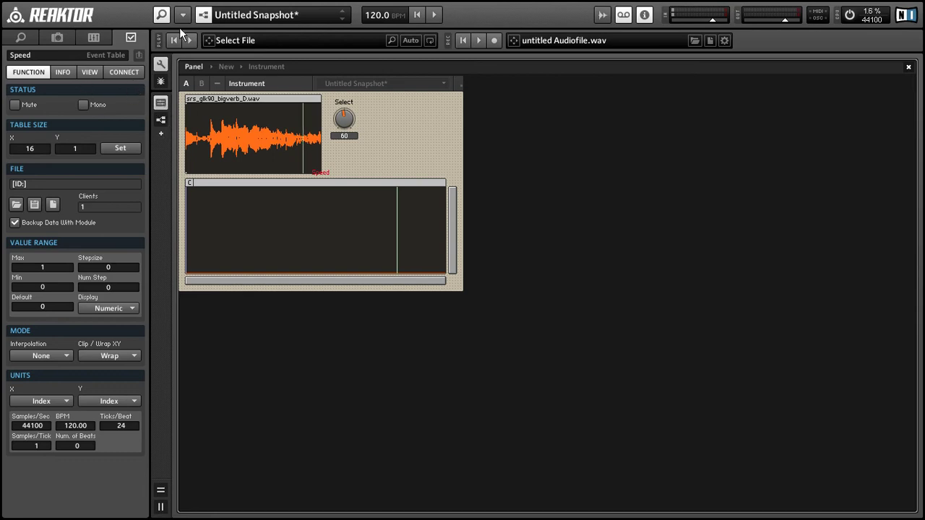
{"action": "left_click", "coordinate": [159, 66]}
Hide the Speed table's horizontal and vertical scrollbars, label and value readout.
{"action": "left_click", "coordinate": [89, 72]}
{"action": "left_click", "coordinate": [83, 147]}
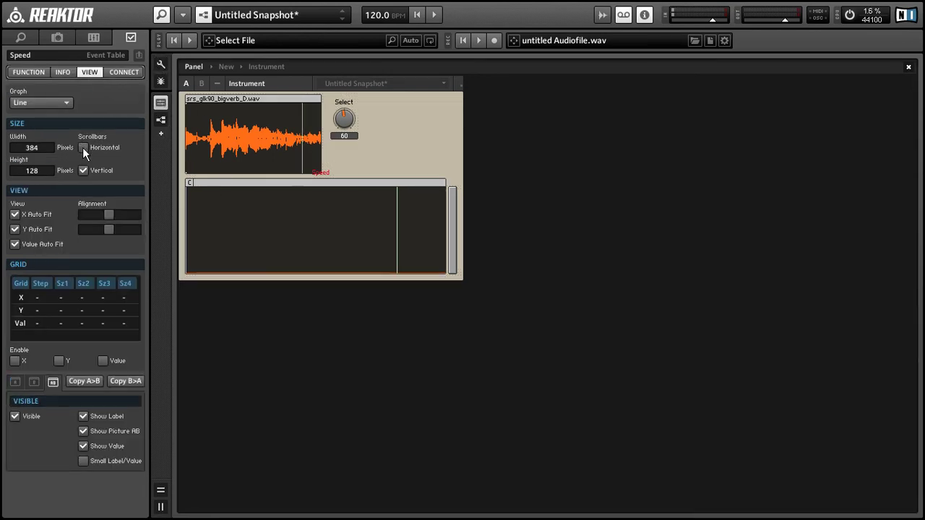
{"action": "left_click", "coordinate": [83, 170]}
{"action": "left_click", "coordinate": [83, 417]}
{"action": "left_click", "coordinate": [83, 446]}
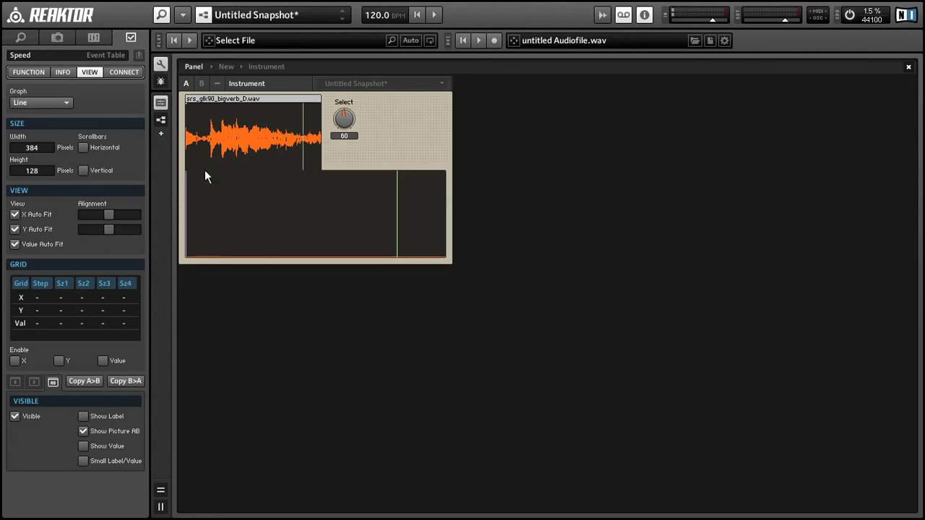
{"action": "key", "text": "ctrl+e"}
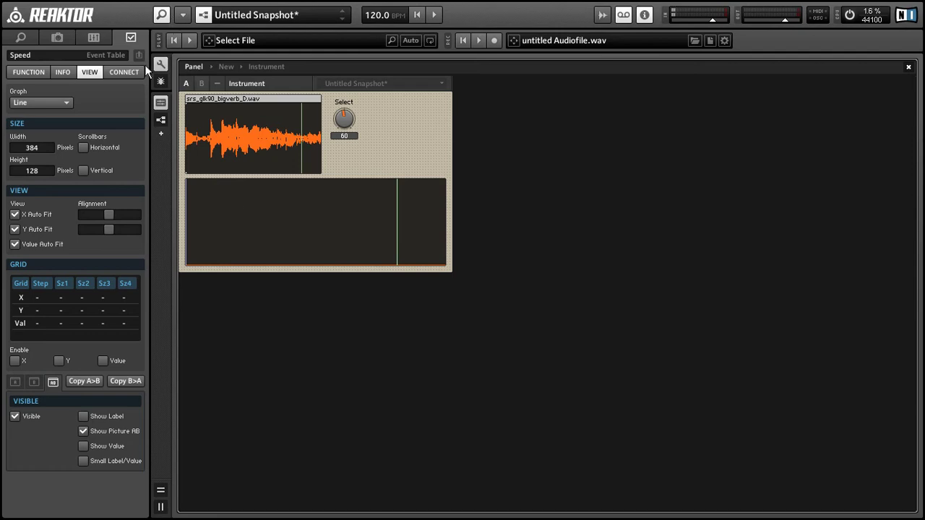
{"action": "left_click", "coordinate": [160, 64]}
Hide the Speed table's write-position marker and switch it to Table Draw Mode.
{"action": "right_click", "coordinate": [280, 218]}
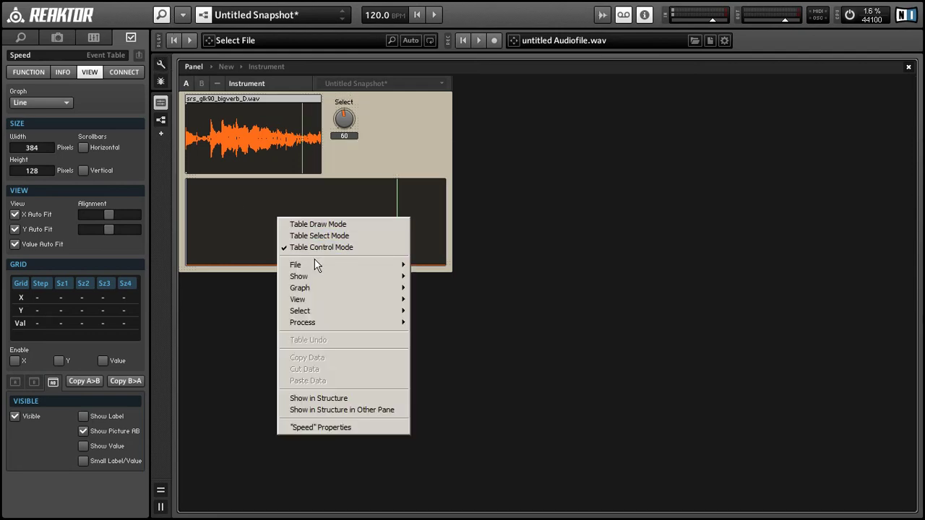
{"action": "mouse_move", "coordinate": [341, 301]}
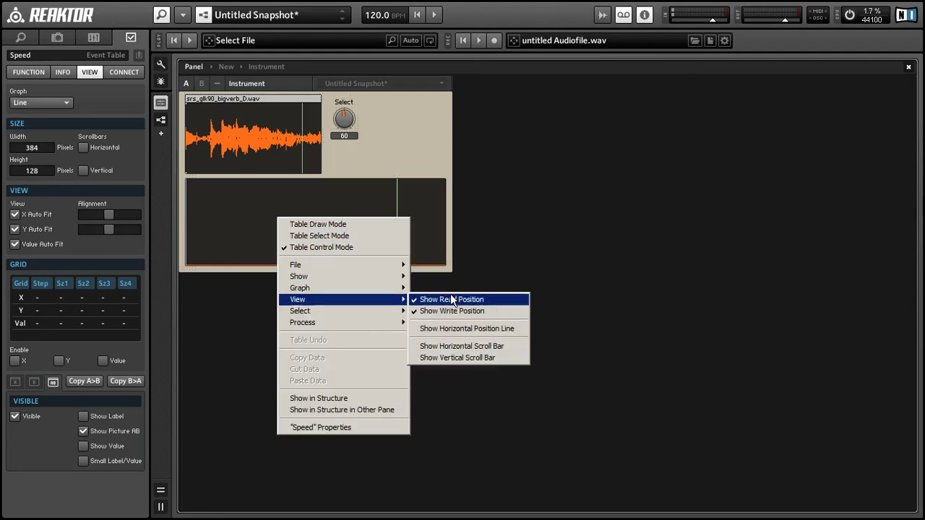
{"action": "left_click", "coordinate": [457, 311]}
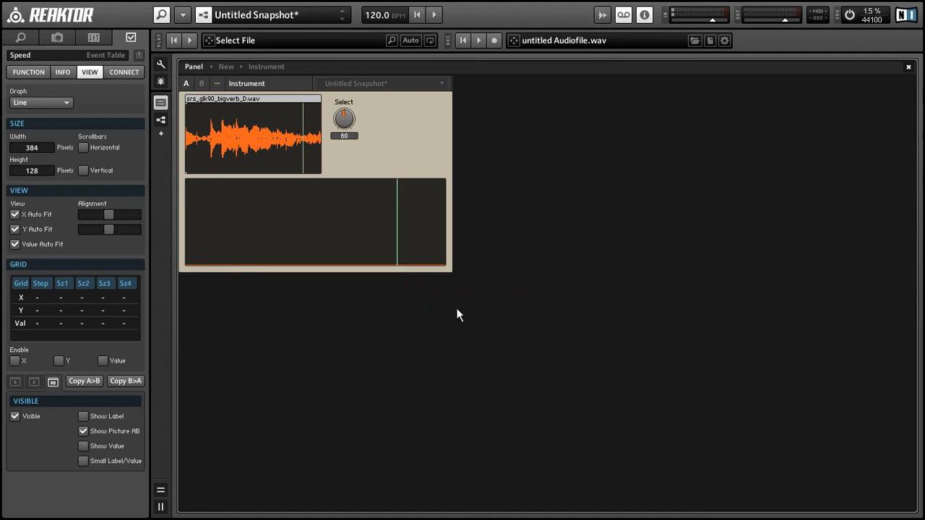
{"action": "right_click", "coordinate": [266, 209]}
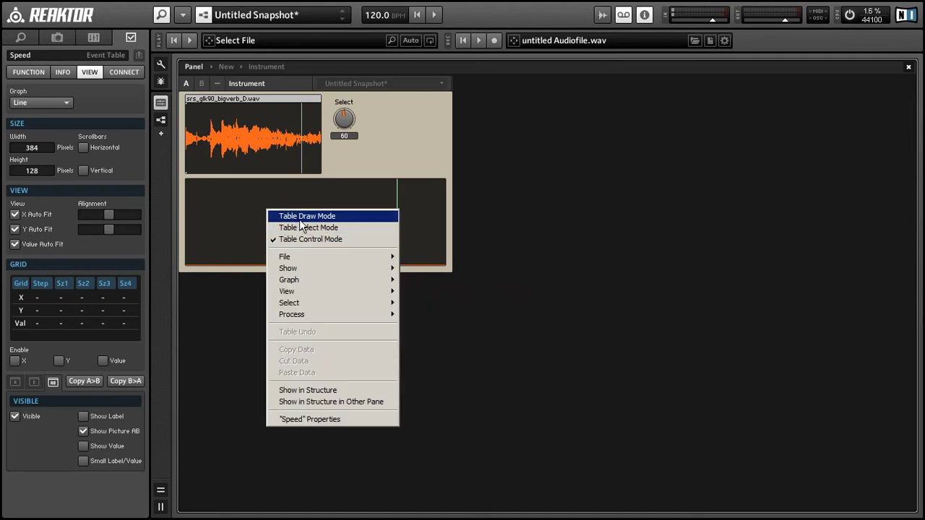
{"action": "left_click", "coordinate": [300, 220]}
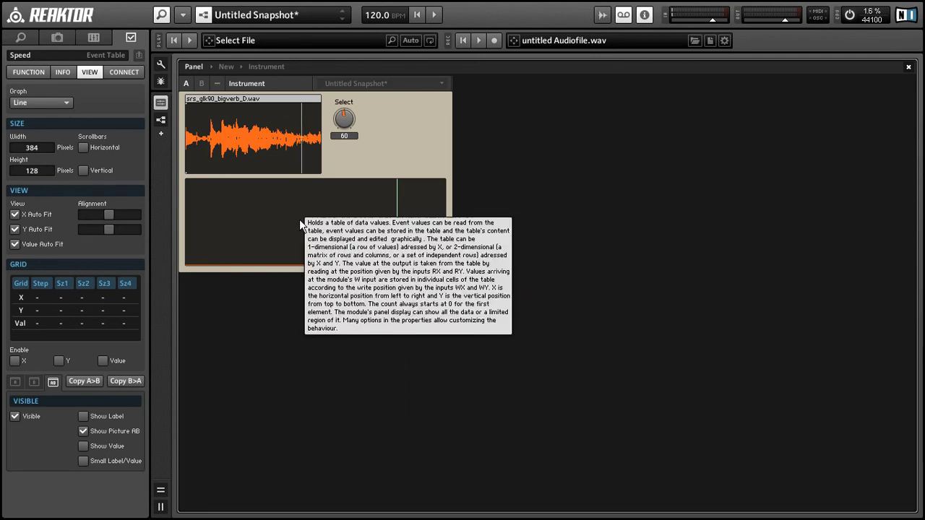
Resize the Speed table to 200 × 100 pixels and draw its steps at full value.
{"action": "double_click", "coordinate": [41, 146]}
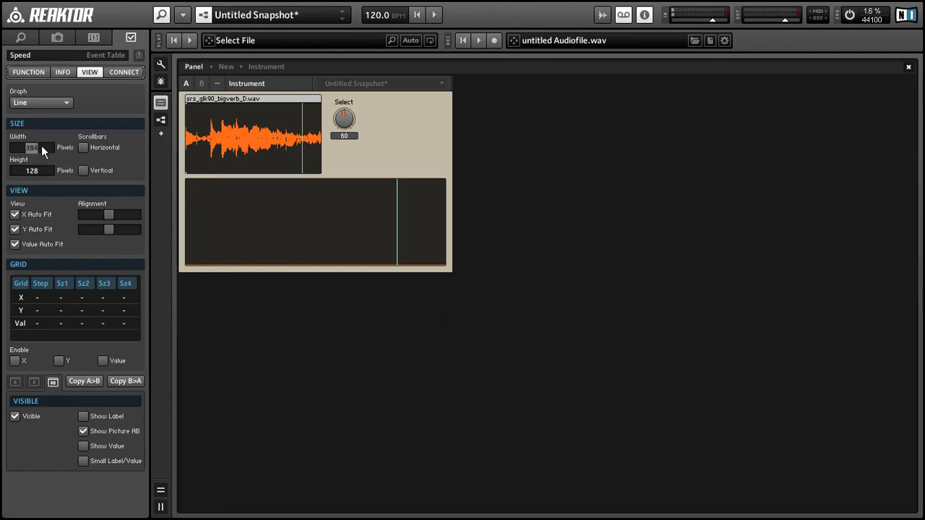
{"action": "key", "text": "Return"}
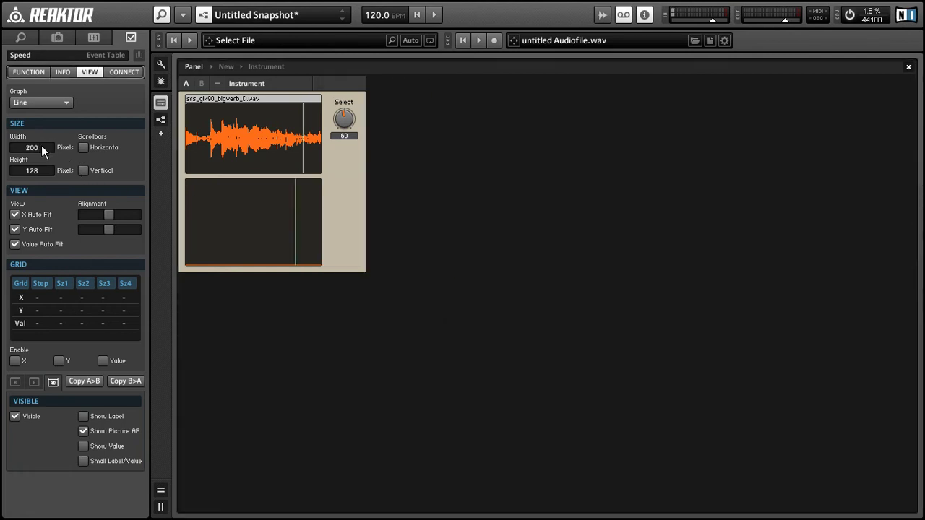
{"action": "double_click", "coordinate": [38, 169]}
{"action": "type", "text": "100"}
{"action": "key", "text": "Return"}
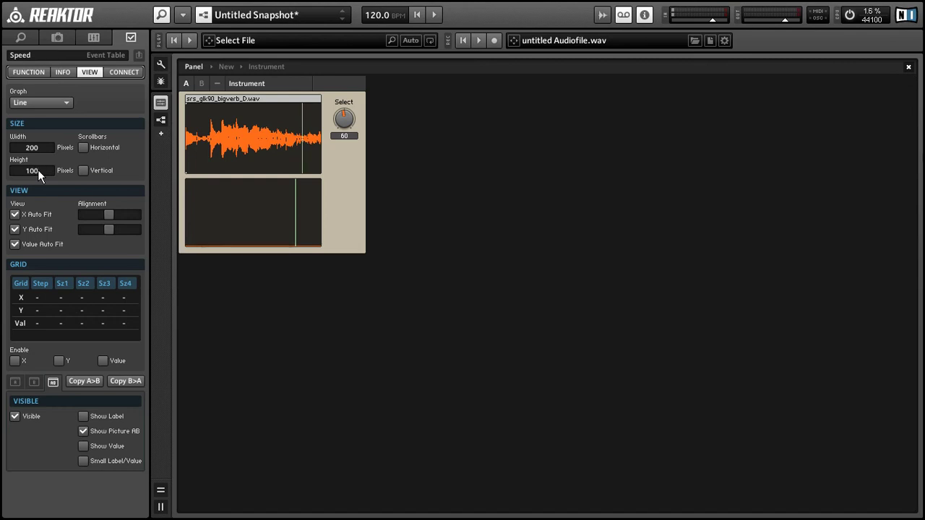
{"action": "left_click", "coordinate": [266, 184]}
{"action": "mouse_move", "coordinate": [265, 184]}
{"action": "left_mouse_down"}
{"action": "mouse_move", "coordinate": [188, 152]}
{"action": "mouse_move", "coordinate": [220, 128]}
{"action": "mouse_move", "coordinate": [321, 110]}
{"action": "left_mouse_up"}
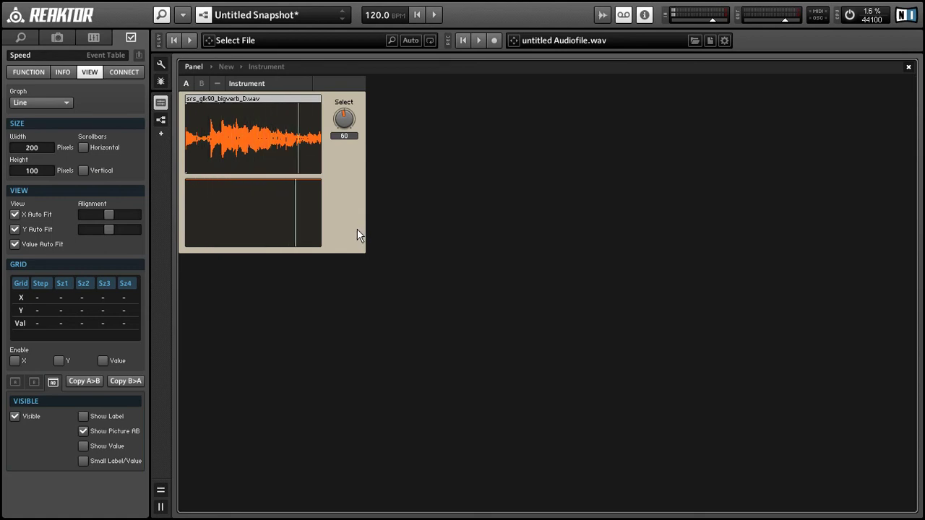
Draw dips of varying depth into the Speed table and turn Select down to 12 (srs_bt80_tightrub_ful.wav).
{"action": "left_click", "coordinate": [275, 193]}
{"action": "left_click", "coordinate": [229, 234]}
{"action": "left_click", "coordinate": [209, 200]}
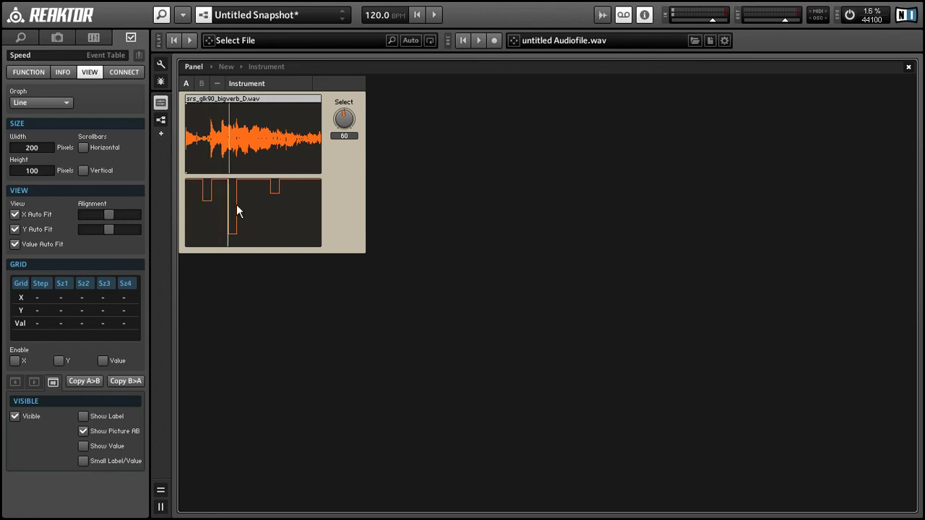
{"action": "left_click", "coordinate": [258, 218]}
{"action": "left_click", "coordinate": [301, 202]}
{"action": "left_click", "coordinate": [312, 182]}
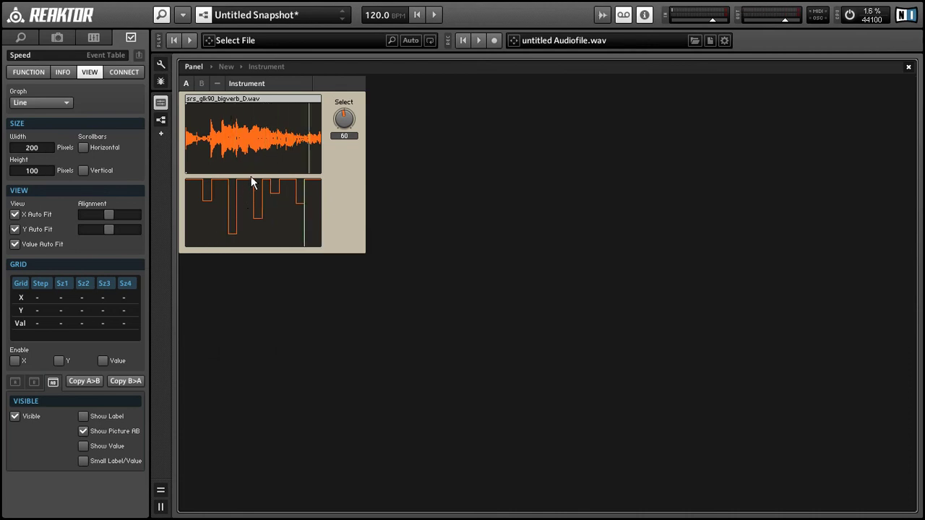
{"action": "left_click_drag", "start_coordinate": [344, 120], "coordinate": [347, 134]}
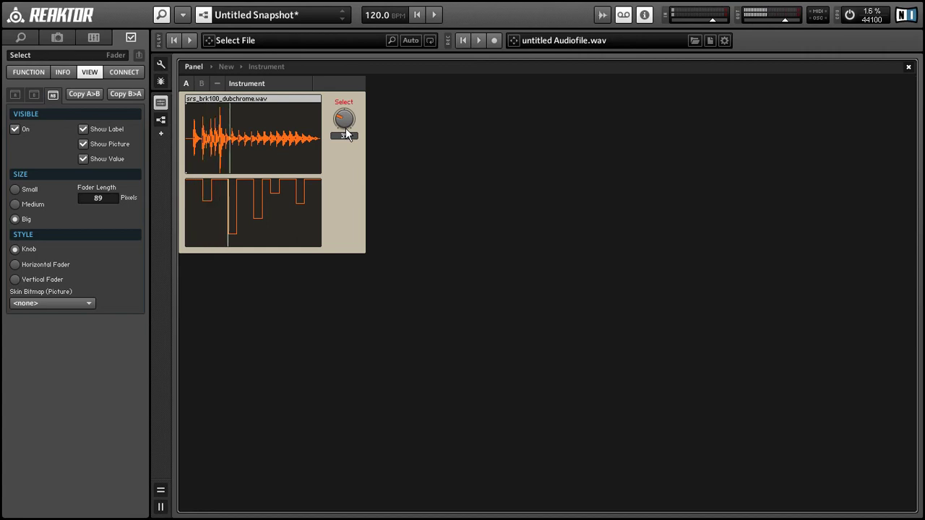
{"action": "left_click_drag", "start_coordinate": [344, 127], "coordinate": [342, 140]}
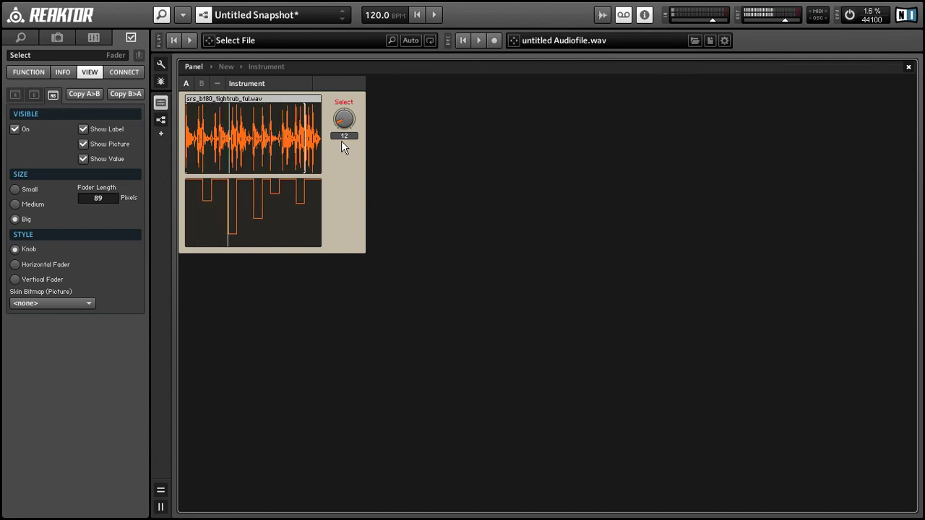
Select the Speed table module in the structure and return to the panel.
{"action": "double_click", "coordinate": [329, 170]}
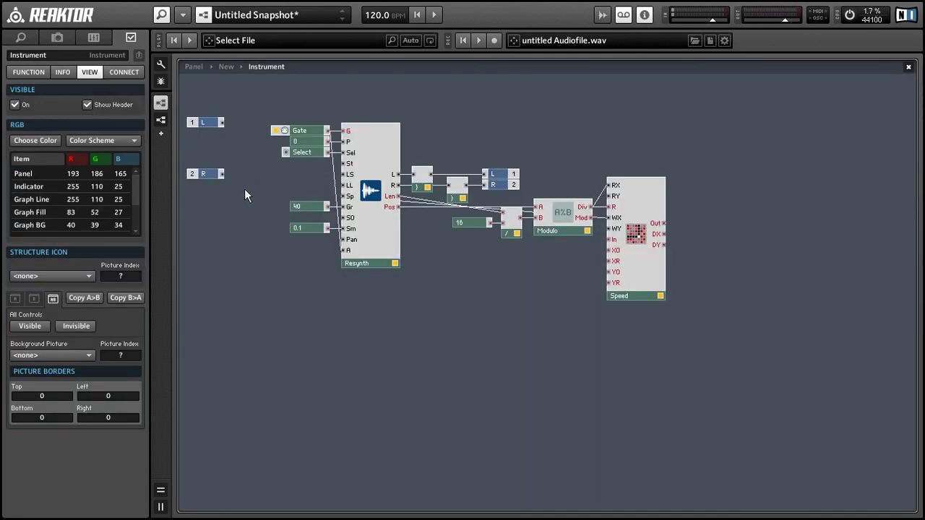
{"action": "left_click", "coordinate": [633, 276]}
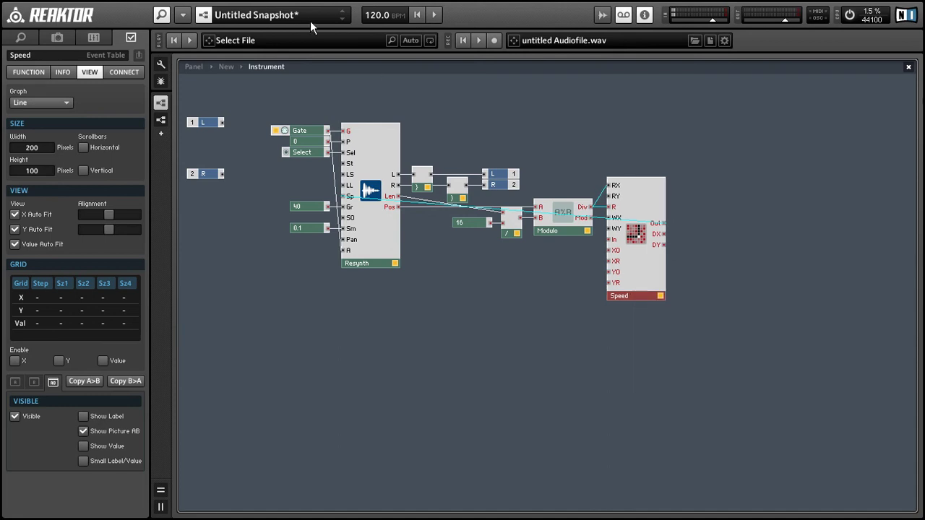
{"action": "left_click", "coordinate": [190, 67]}
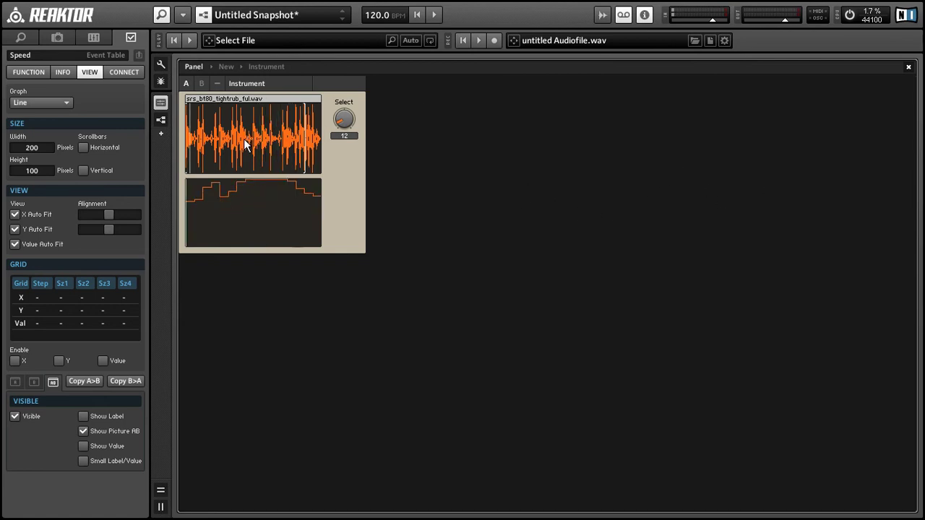
Set the Speed table's Clip/Wrap XY to Clip and draw steps down to a low plateau.
{"action": "left_click", "coordinate": [28, 73]}
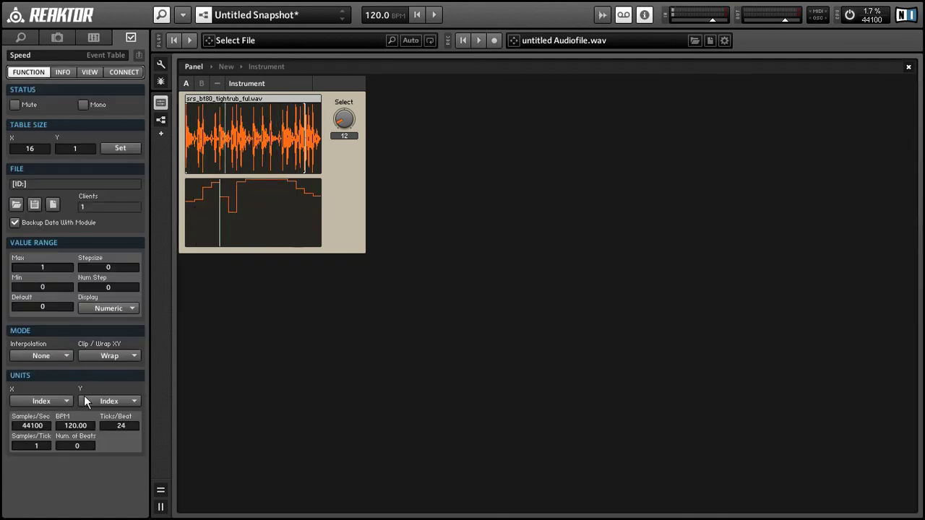
{"action": "left_click", "coordinate": [107, 356]}
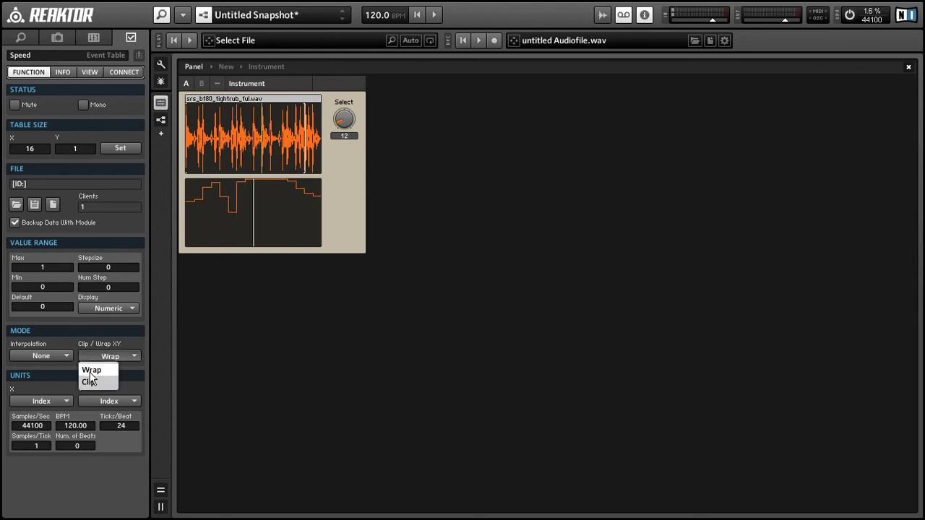
{"action": "left_click", "coordinate": [88, 381]}
{"action": "mouse_move", "coordinate": [202, 222]}
{"action": "left_mouse_down"}
{"action": "mouse_move", "coordinate": [238, 227]}
{"action": "mouse_move", "coordinate": [332, 185]}
{"action": "left_mouse_up"}
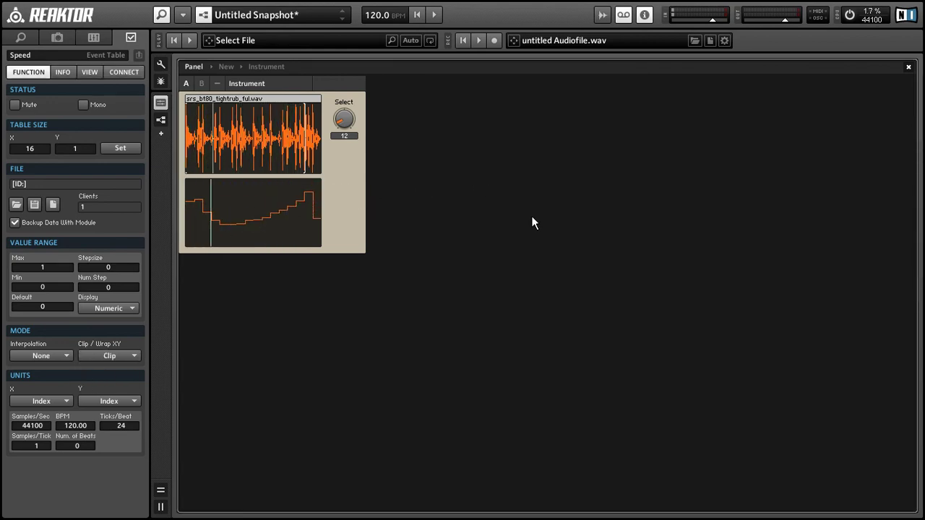
{"action": "mouse_move", "coordinate": [313, 233]}
{"action": "left_mouse_down"}
{"action": "mouse_move", "coordinate": [239, 233]}
{"action": "mouse_move", "coordinate": [162, 203]}
{"action": "mouse_move", "coordinate": [131, 219]}
{"action": "left_mouse_up"}
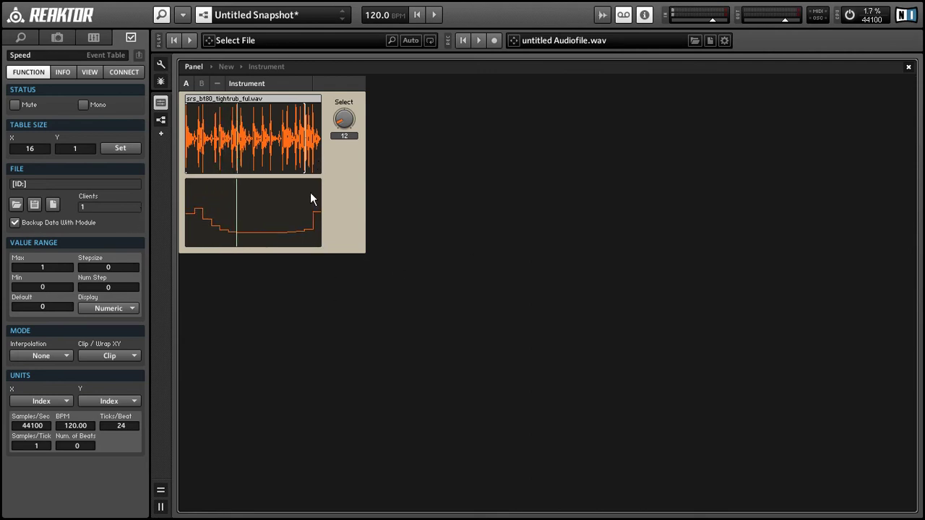
Wire the Speed table to Resynth Sp, duplicate it, and wire the copy into the pitch input.
{"action": "key", "text": "F6"}
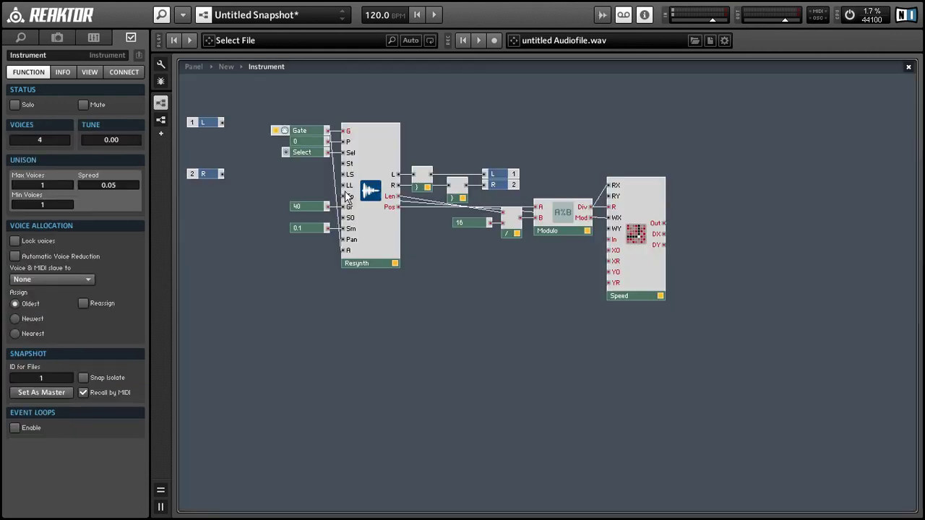
{"action": "left_click_drag", "start_coordinate": [347, 197], "coordinate": [664, 223]}
{"action": "left_click", "coordinate": [636, 267]}
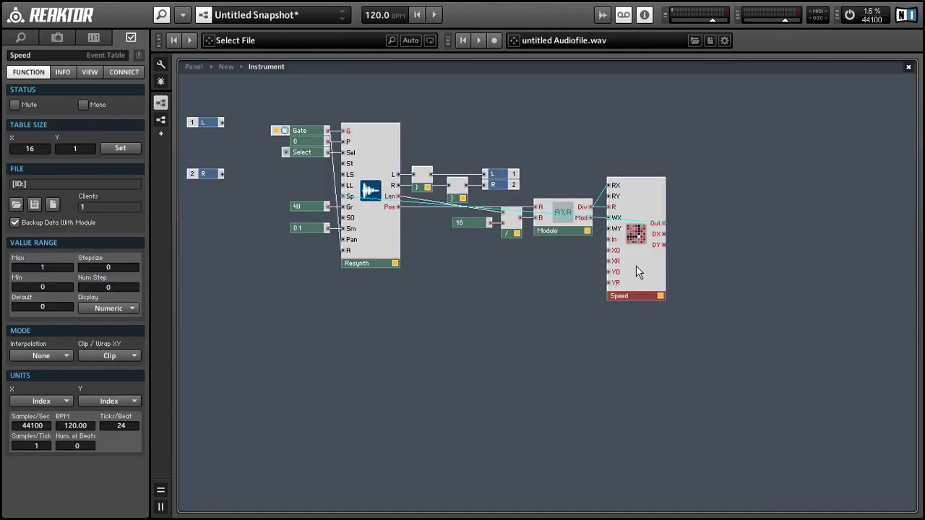
{"action": "left_click_drag", "start_coordinate": [636, 271], "coordinate": [636, 388]}
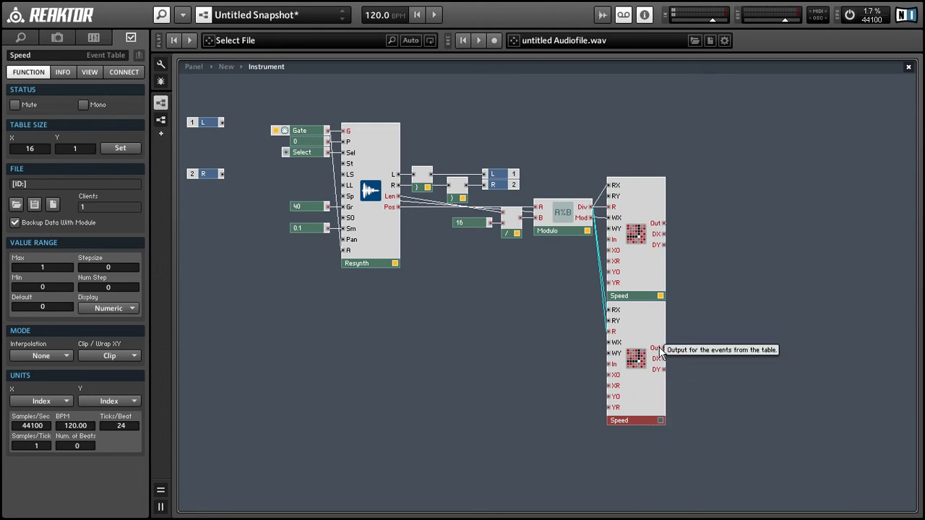
{"action": "left_click_drag", "start_coordinate": [663, 349], "coordinate": [345, 142]}
Delete the 0 pitch constant, set the copied table's maximum to 12, and return to the panel.
{"action": "left_click", "coordinate": [312, 143]}
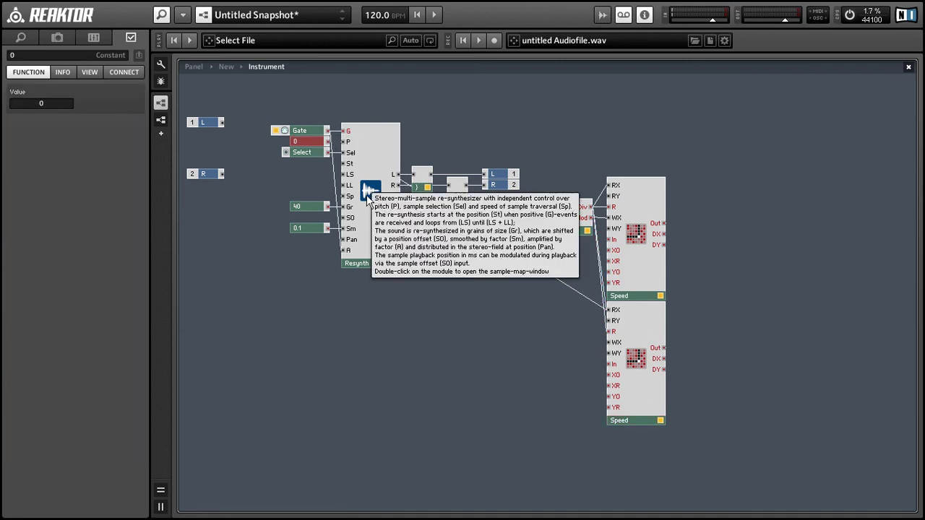
{"action": "key", "text": "Delete"}
{"action": "left_click", "coordinate": [659, 410]}
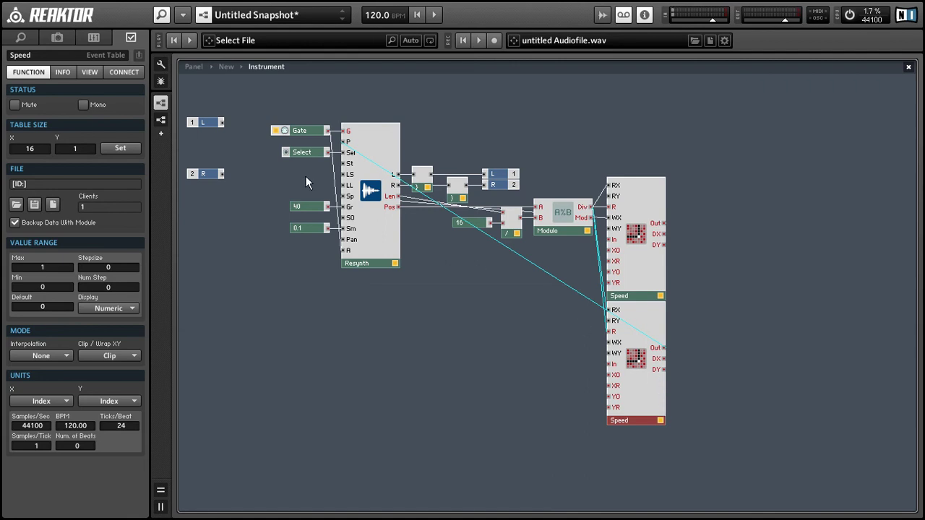
{"action": "double_click", "coordinate": [48, 268]}
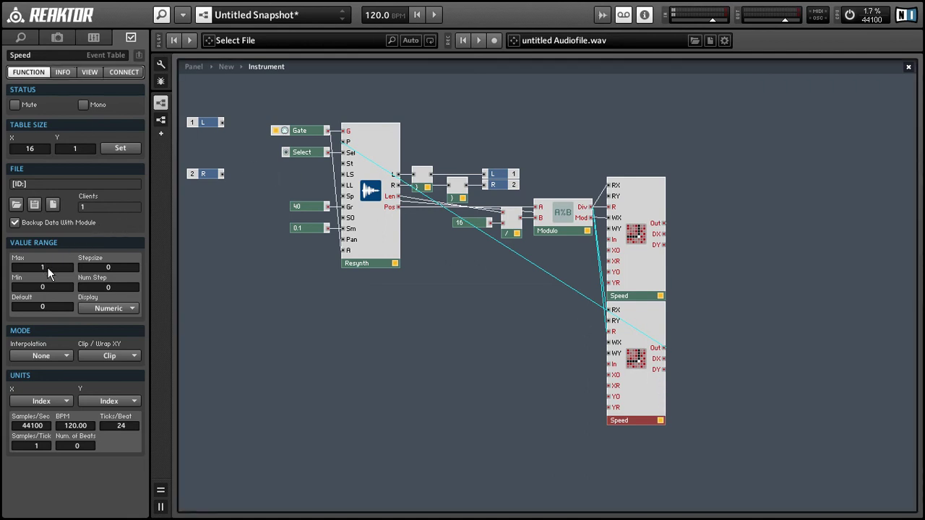
{"action": "left_click", "coordinate": [248, 345]}
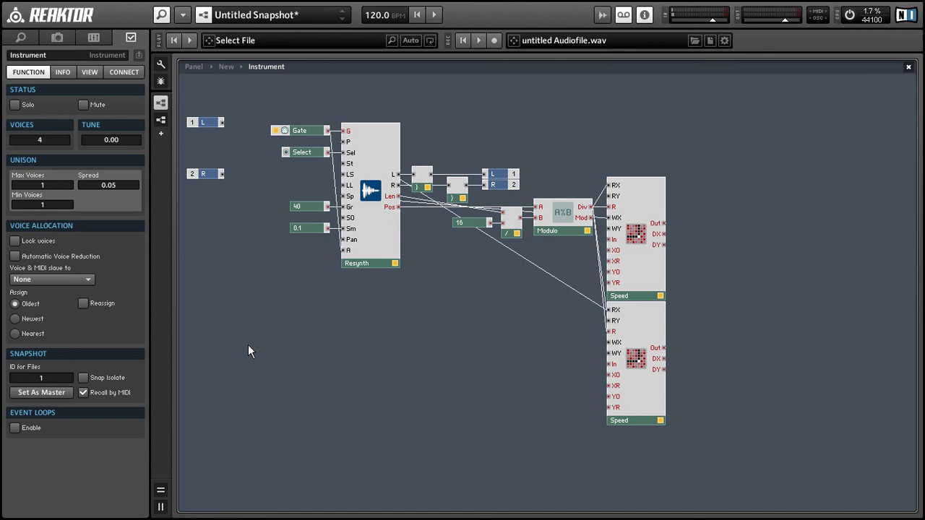
{"action": "left_click", "coordinate": [201, 65]}
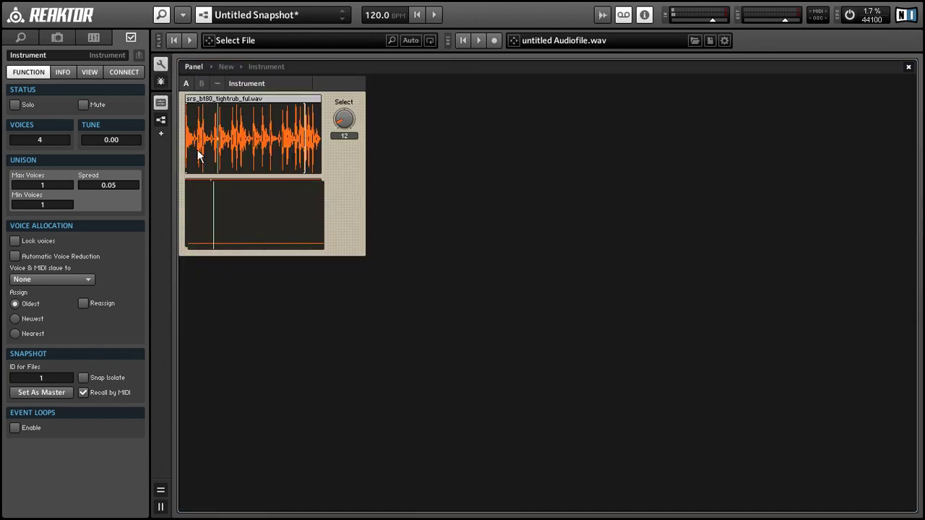
Set the lower pitch table's range to Max 12, Stepsize 1, Num Step 12.
{"action": "left_click", "coordinate": [218, 239]}
{"action": "left_click", "coordinate": [178, 40]}
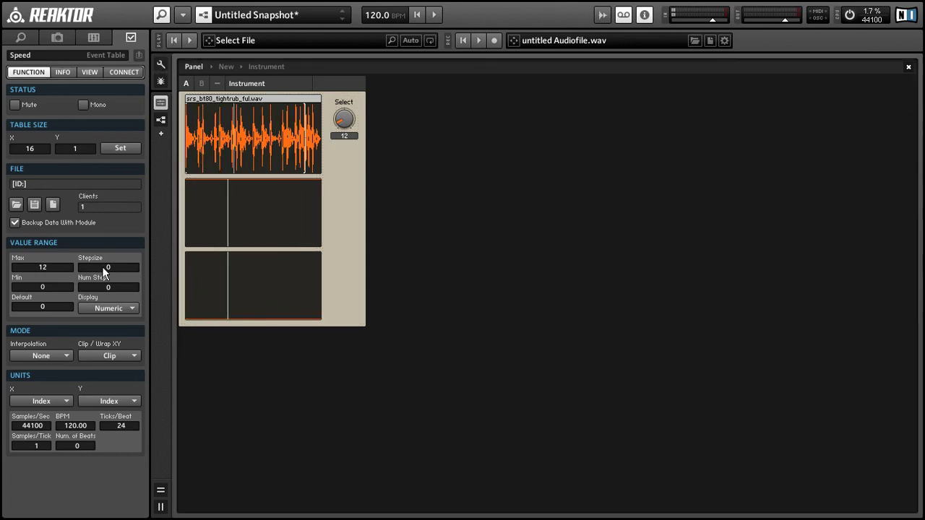
{"action": "left_click", "coordinate": [180, 282]}
{"action": "left_click", "coordinate": [265, 284]}
Draw a pattern of tall and short steps into the pitch table.
{"action": "left_click_drag", "start_coordinate": [264, 285], "coordinate": [265, 329]}
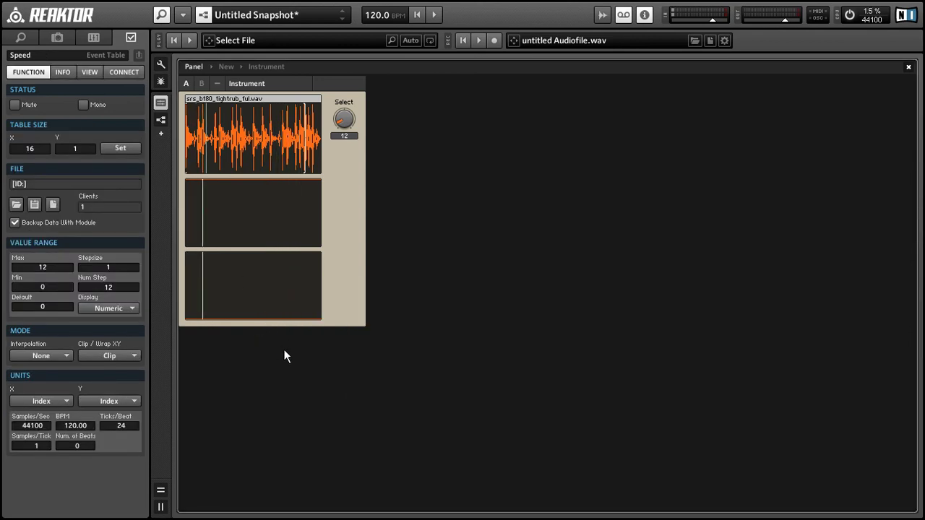
{"action": "left_click", "coordinate": [207, 275]}
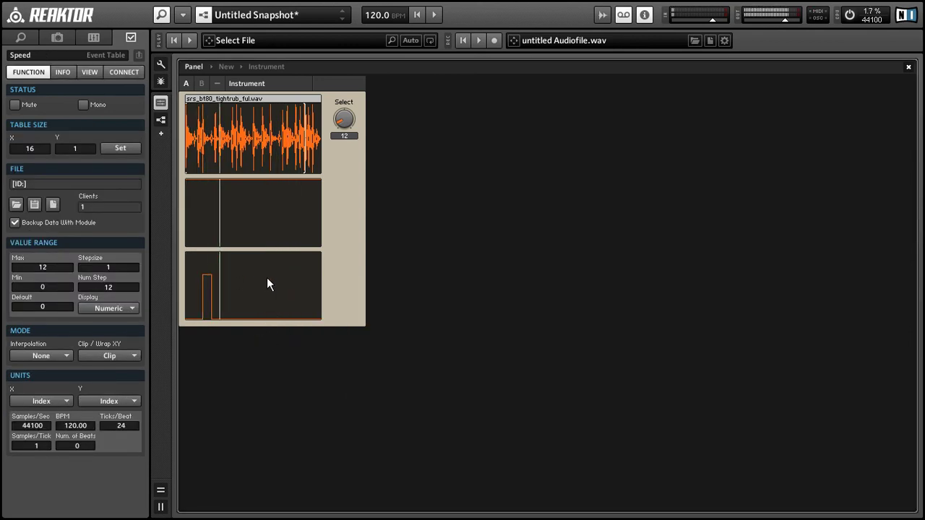
{"action": "left_click", "coordinate": [266, 275]}
{"action": "left_click", "coordinate": [300, 258]}
{"action": "left_click", "coordinate": [233, 265]}
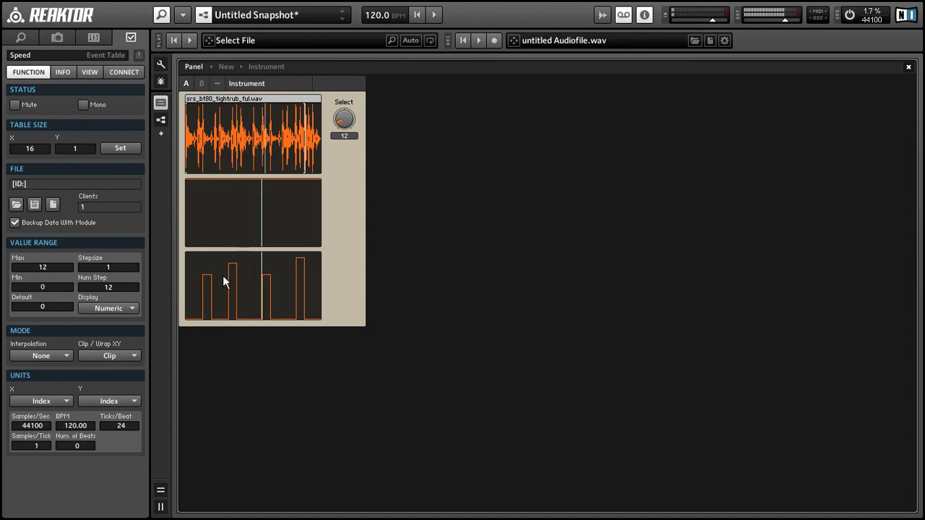
{"action": "left_click", "coordinate": [191, 266]}
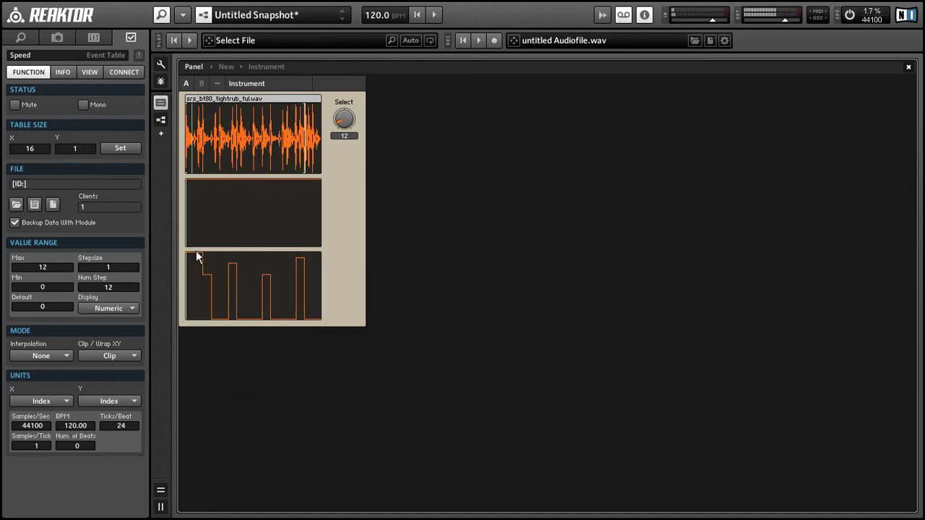
{"action": "left_click_drag", "start_coordinate": [196, 291], "coordinate": [191, 319]}
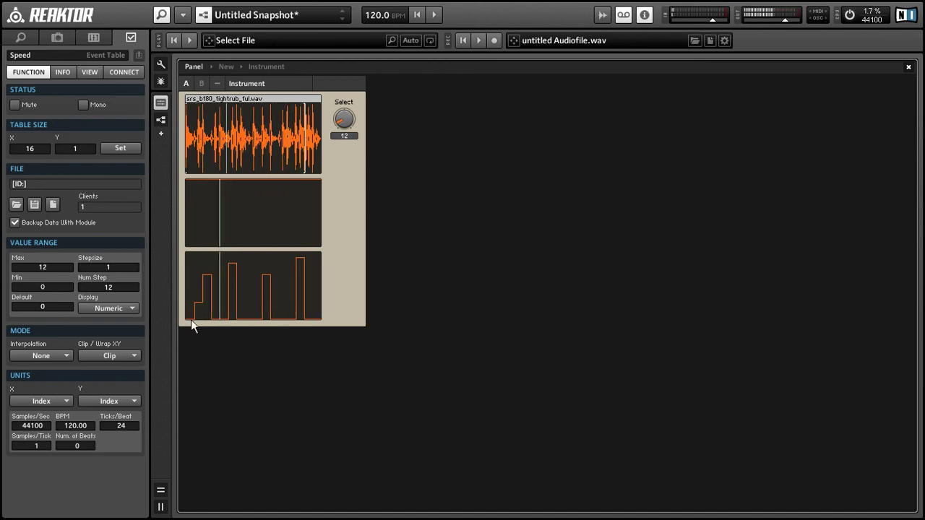
{"action": "left_click", "coordinate": [216, 253]}
Add low steps to the Speed table and set Select to 20 (srs_guit90_stepdelay_E.wav).
{"action": "left_click", "coordinate": [291, 202]}
{"action": "left_click", "coordinate": [214, 228]}
{"action": "left_click", "coordinate": [240, 216]}
{"action": "left_click", "coordinate": [273, 214]}
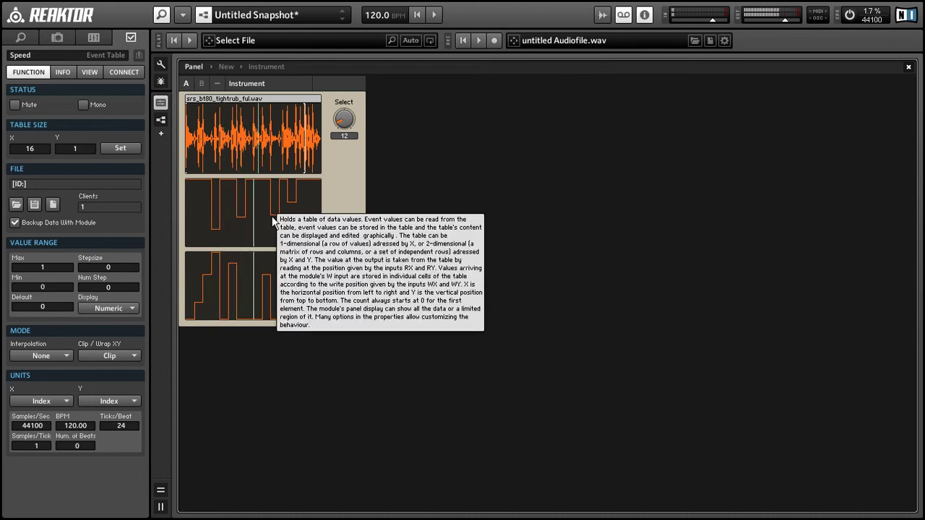
{"action": "left_click_drag", "start_coordinate": [342, 128], "coordinate": [339, 124]}
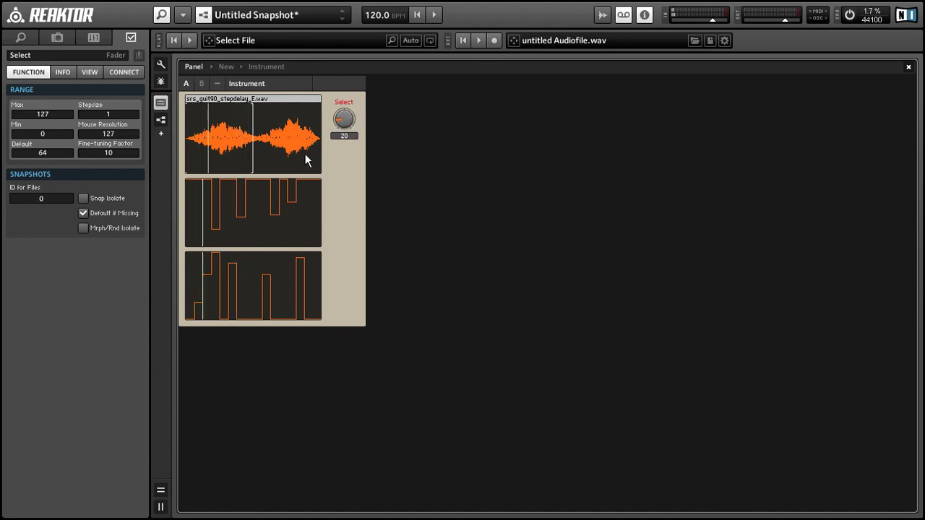
Set Select to 30 (srs_guit100_gentchorus_E.wav) and clear every pitch table step to zero.
{"action": "left_click", "coordinate": [246, 160]}
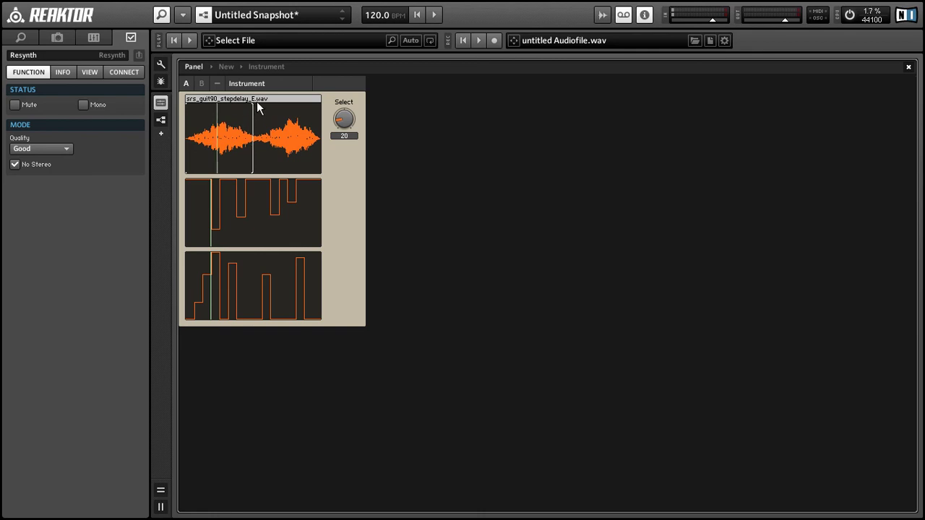
{"action": "left_click_drag", "start_coordinate": [344, 120], "coordinate": [345, 123]}
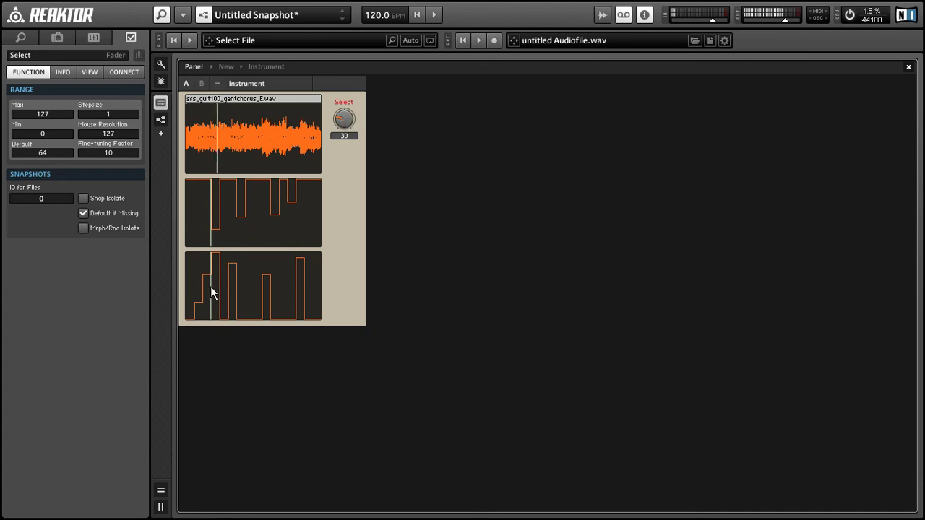
{"action": "mouse_move", "coordinate": [209, 292]}
{"action": "left_mouse_down"}
{"action": "mouse_move", "coordinate": [190, 333]}
{"action": "mouse_move", "coordinate": [200, 383]}
{"action": "mouse_move", "coordinate": [256, 422]}
{"action": "mouse_move", "coordinate": [316, 440]}
{"action": "left_mouse_up"}
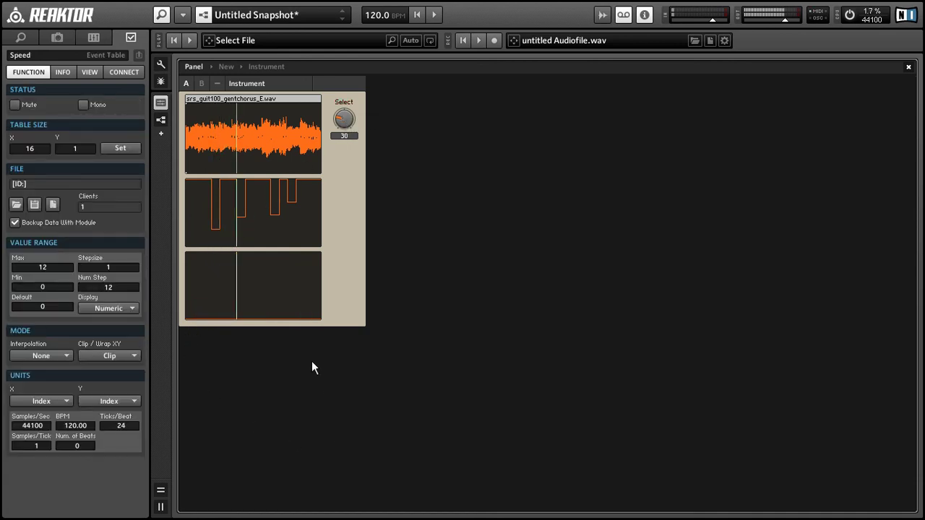
Redraw the pitch table with several steps raised near maximum.
{"action": "mouse_move", "coordinate": [247, 262]}
{"action": "left_mouse_down"}
{"action": "mouse_move", "coordinate": [260, 225]}
{"action": "mouse_move", "coordinate": [254, 316]}
{"action": "left_mouse_up"}
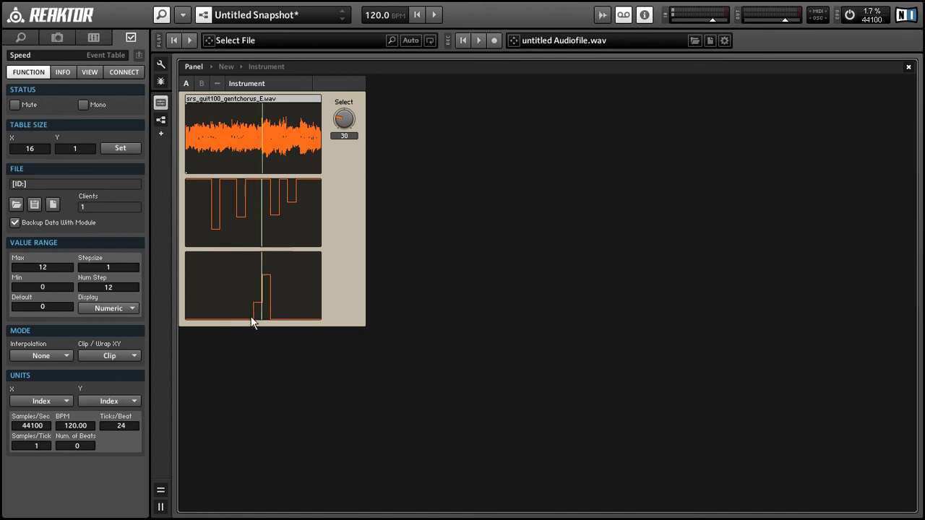
{"action": "left_click", "coordinate": [228, 258]}
{"action": "left_click", "coordinate": [312, 258]}
{"action": "left_click", "coordinate": [307, 245]}
{"action": "left_click", "coordinate": [305, 247]}
{"action": "left_click", "coordinate": [243, 259]}
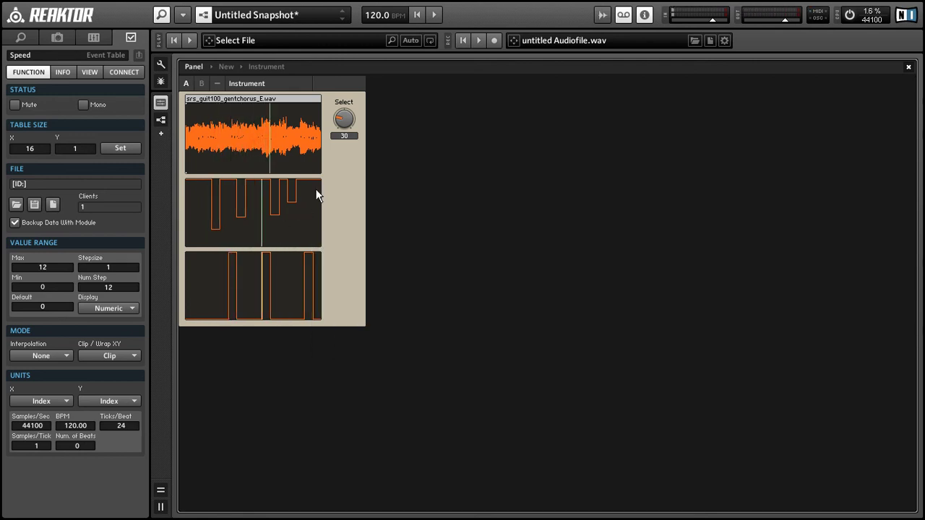
{"action": "key", "text": "F6"}
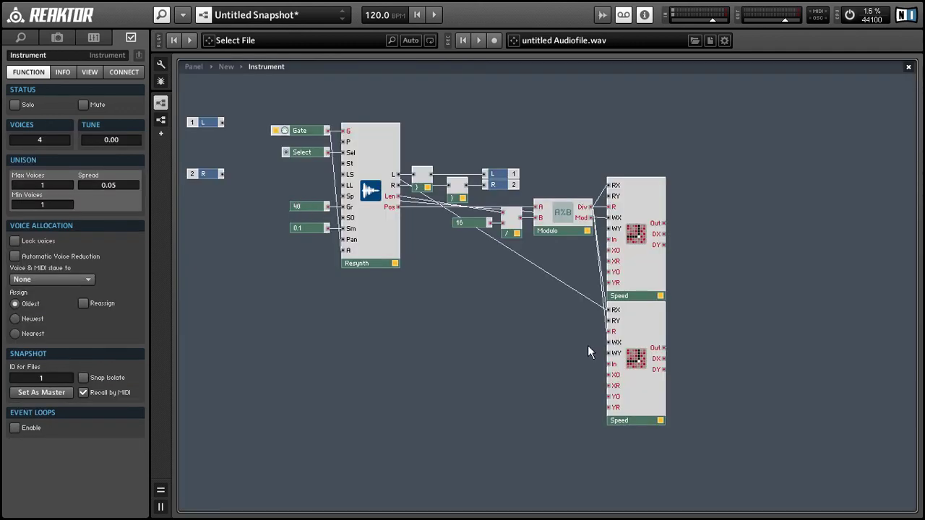